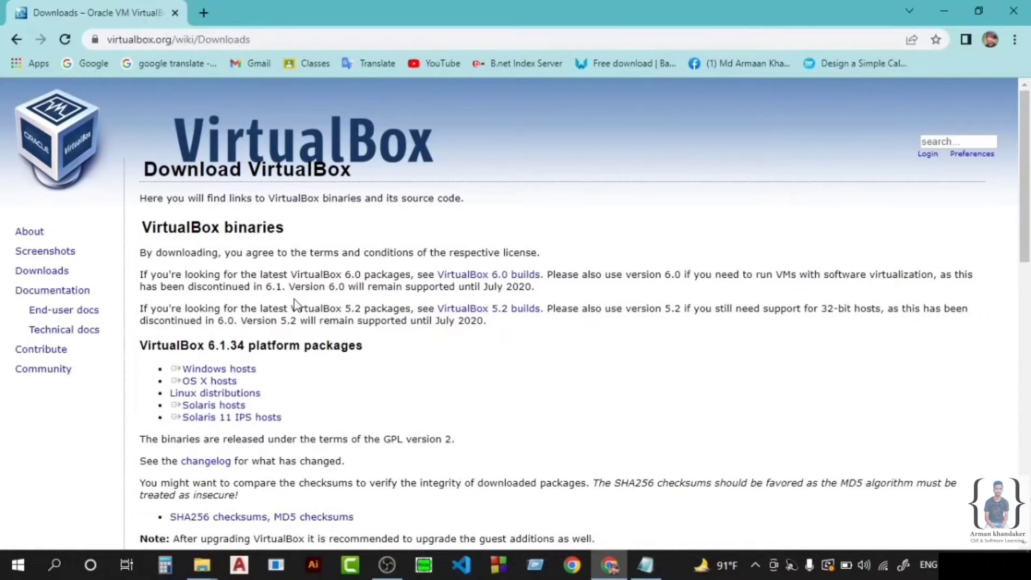
triple_click(247, 369)
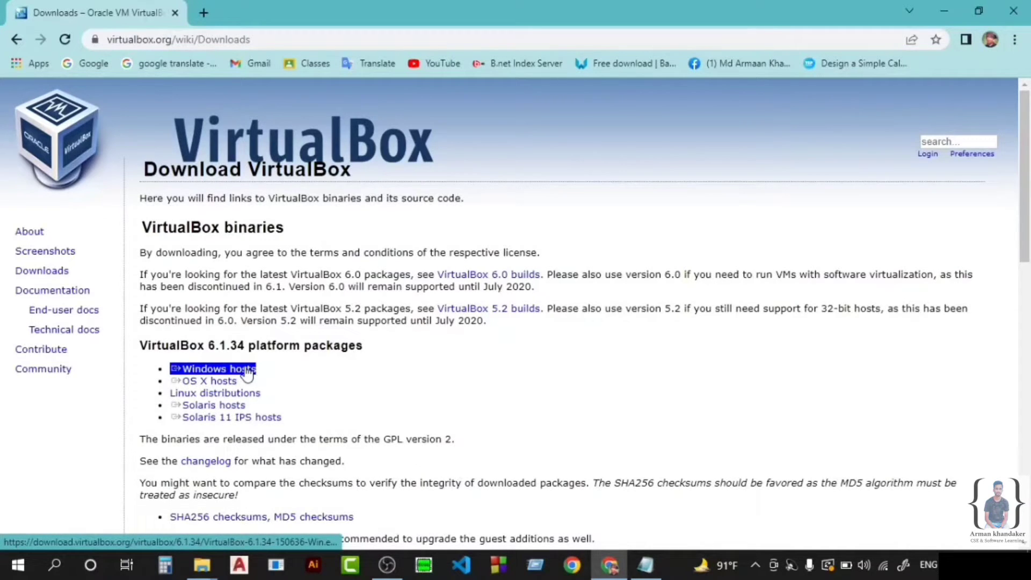
click(247, 370)
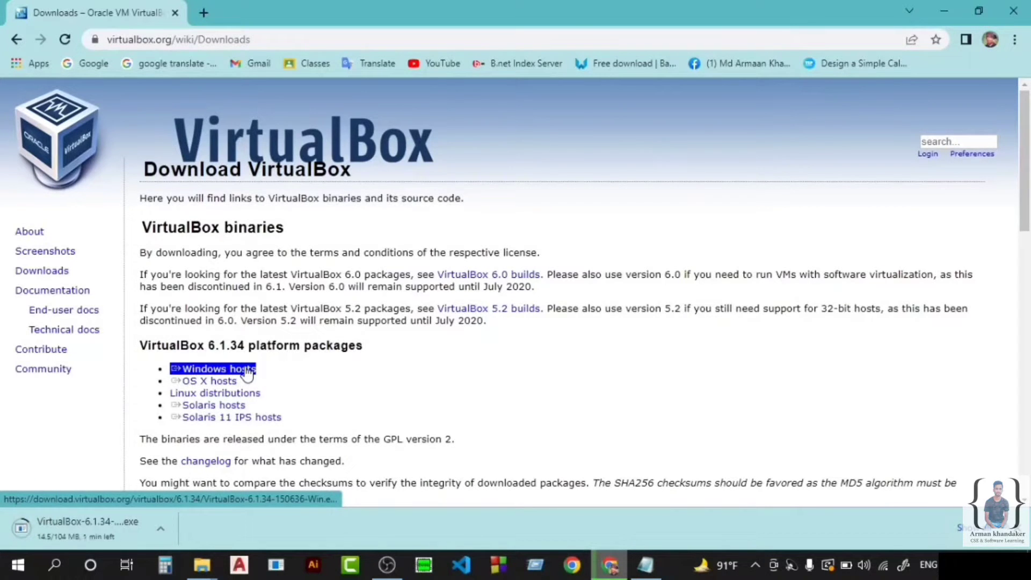
click(170, 526)
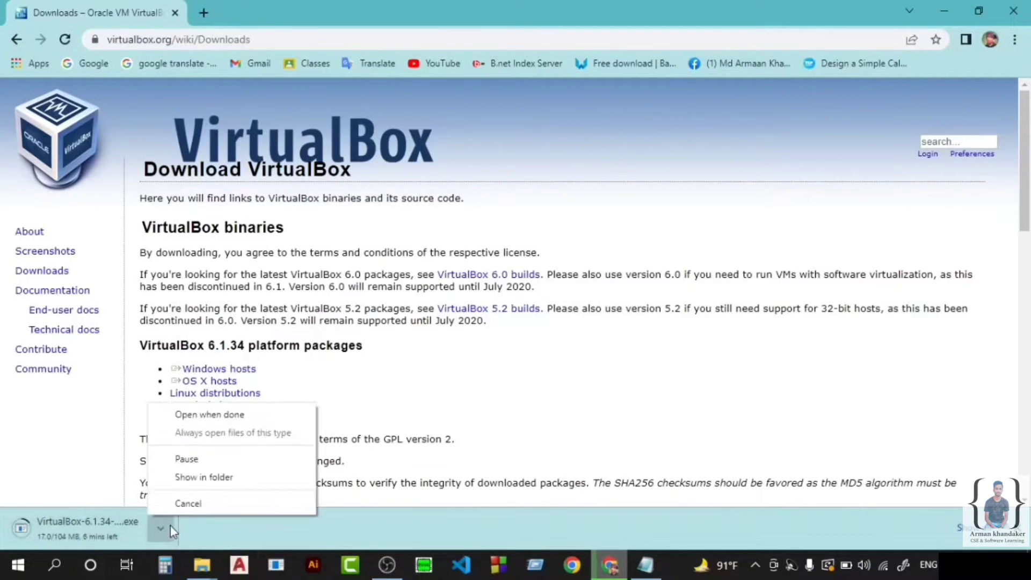
click(221, 502)
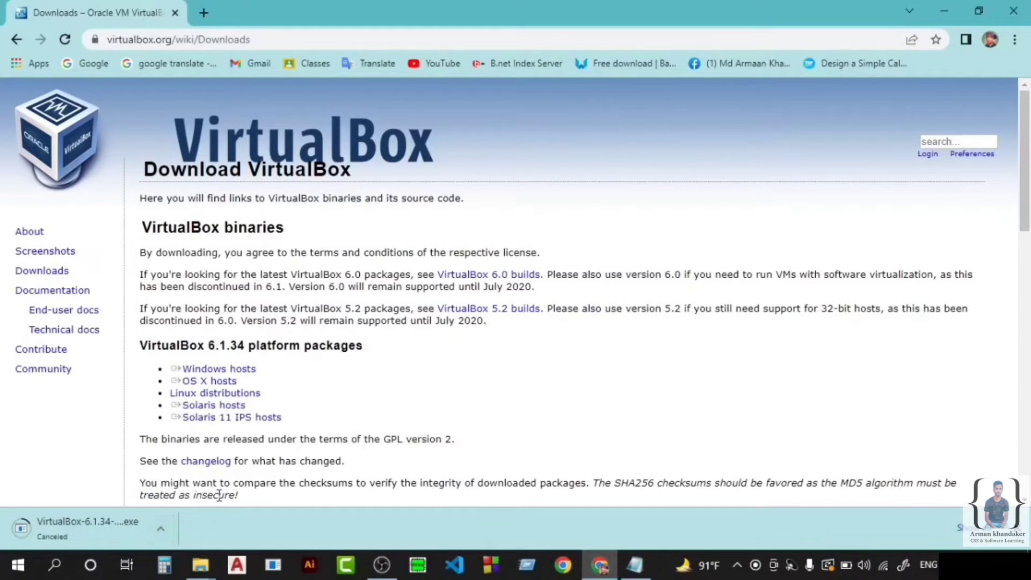
Step: Switch to the linux folder in File Explorer and launch the VirtualBox-6.1.34-150636-Win installer
mouse_move(205, 566)
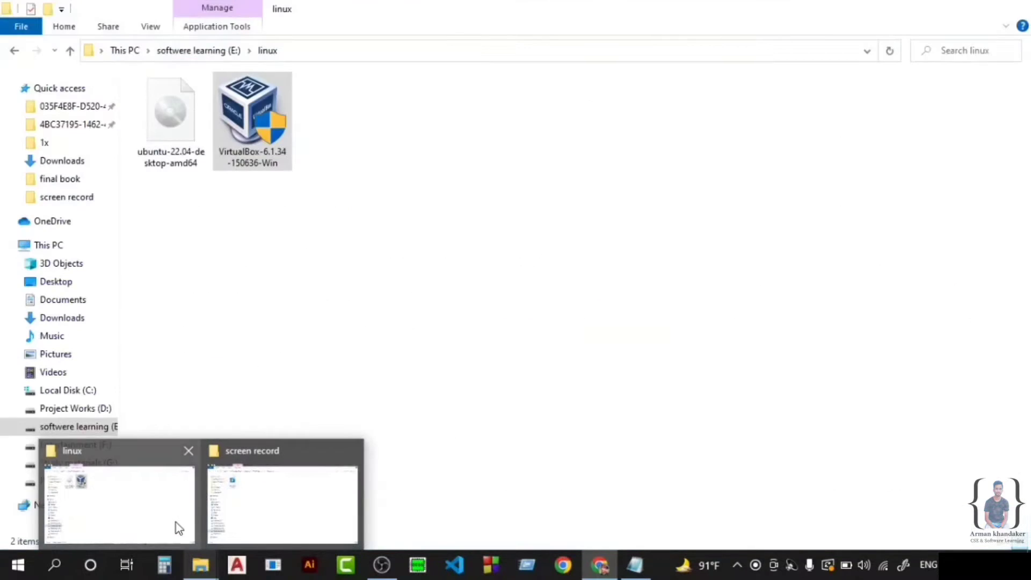
click(176, 523)
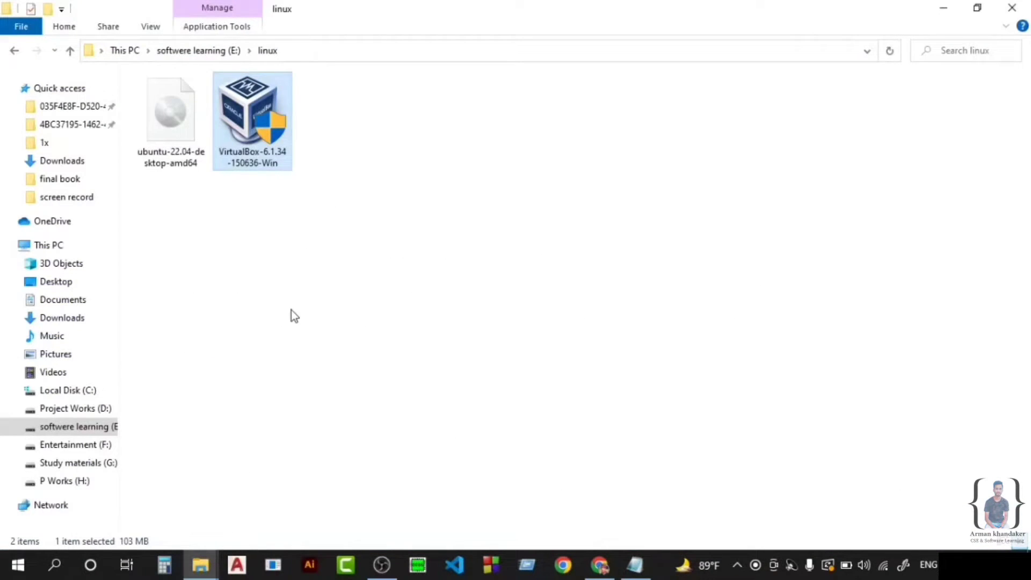
click(289, 247)
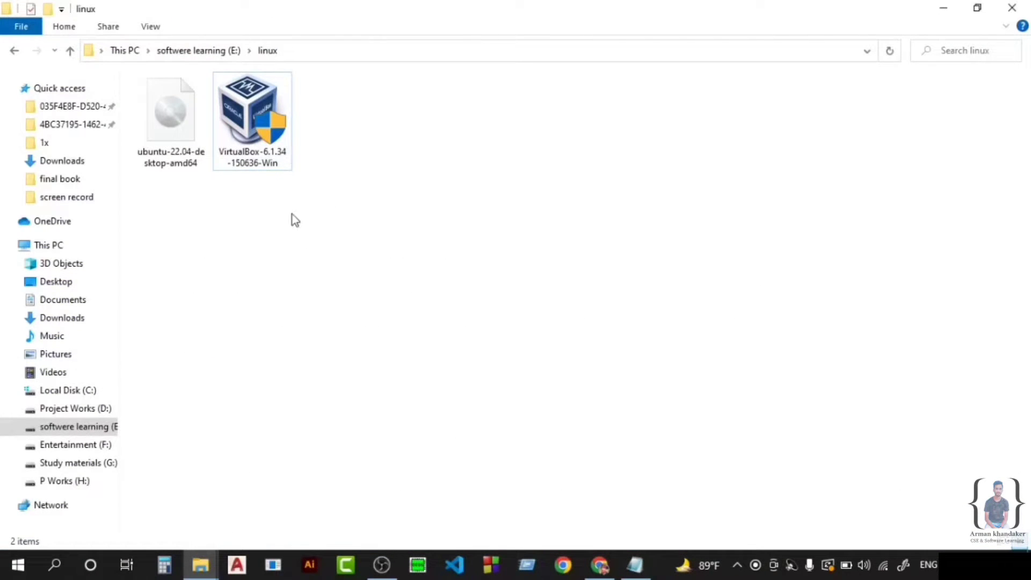
double_click(277, 134)
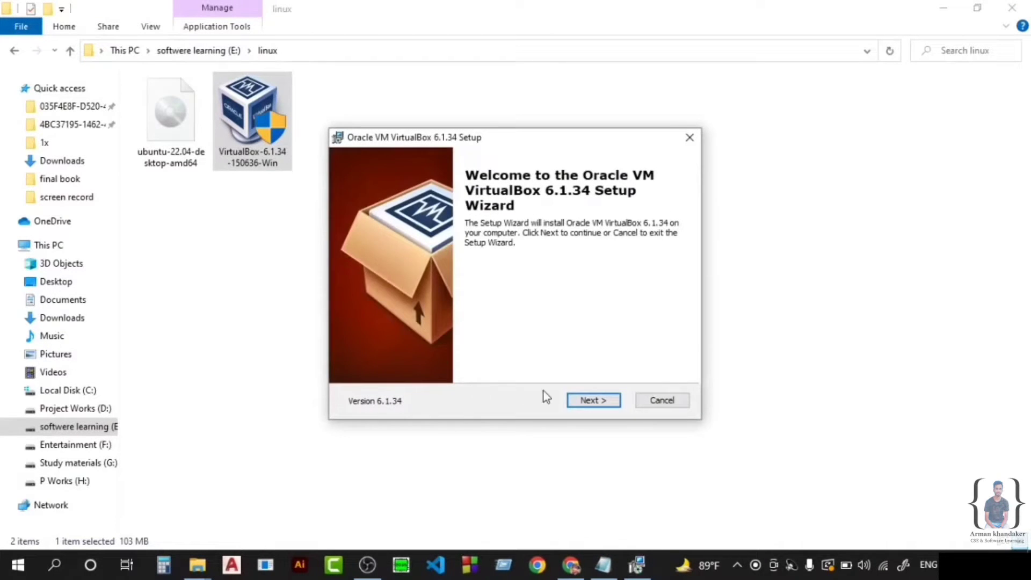
Step: Install VirtualBox 6.1.34 with the default features, location and shortcut options, accept the network interface reset, and bring up VirtualBox Manager
click(580, 402)
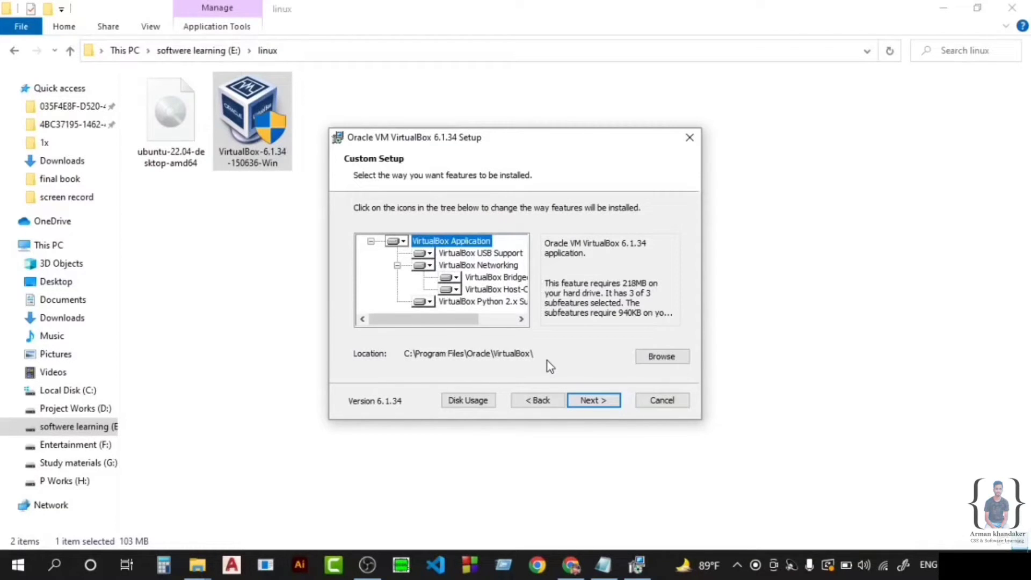
click(588, 402)
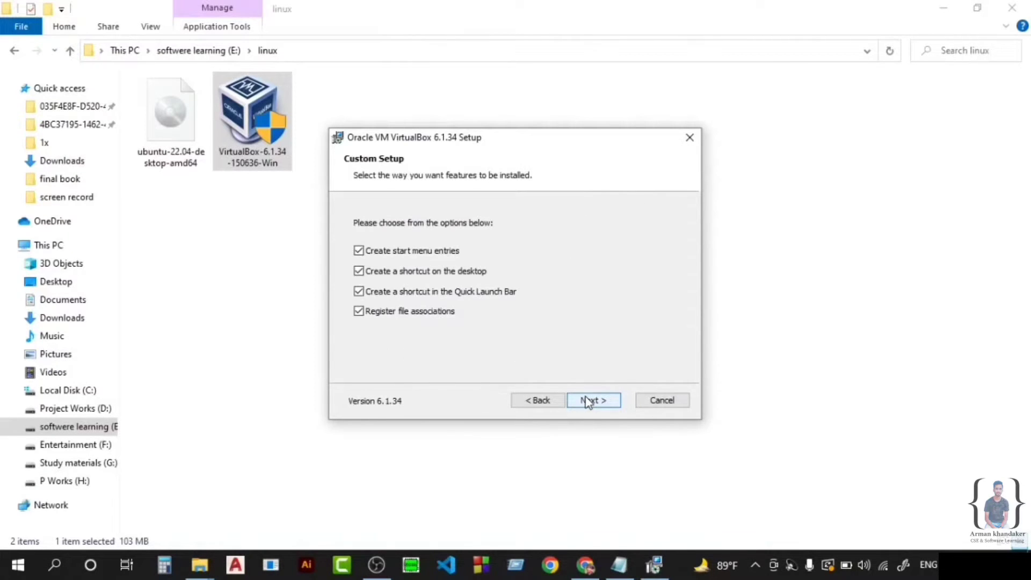
click(588, 402)
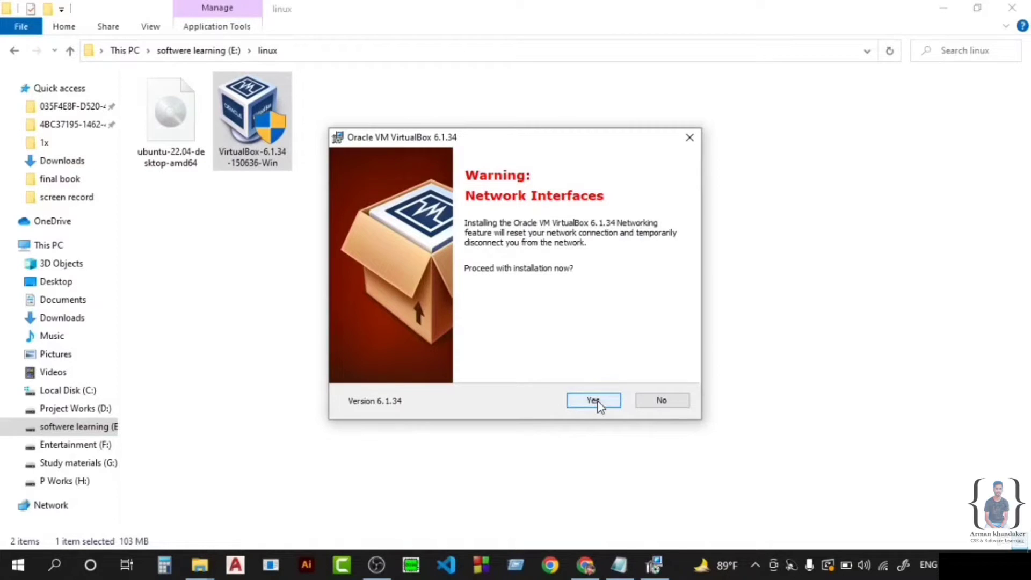
click(594, 401)
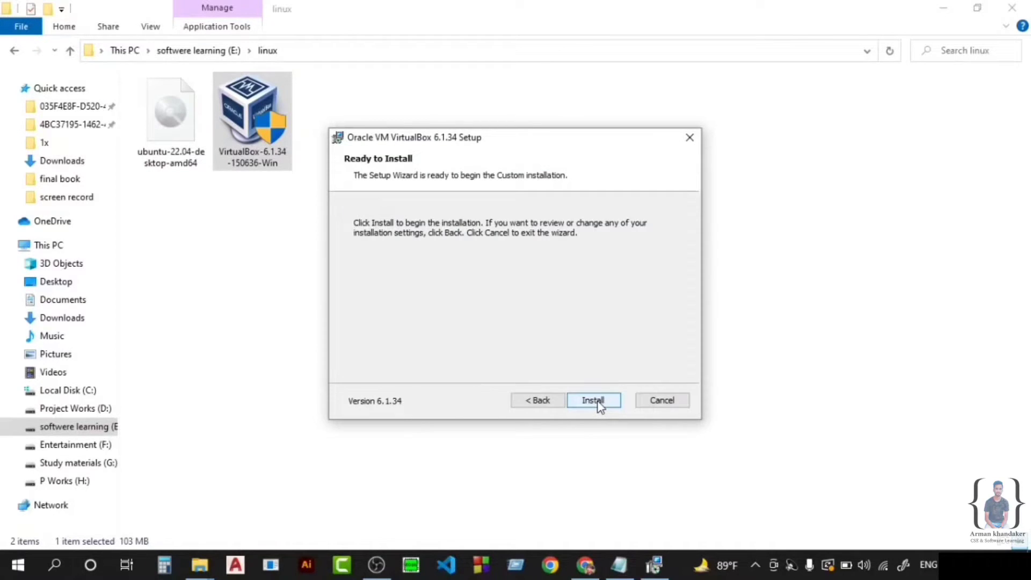
click(598, 402)
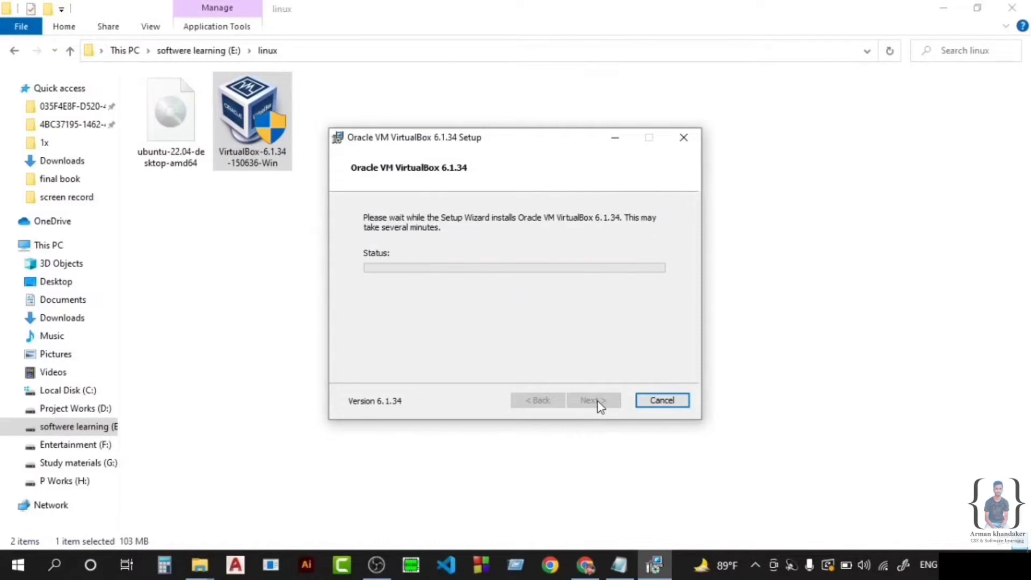
click(596, 402)
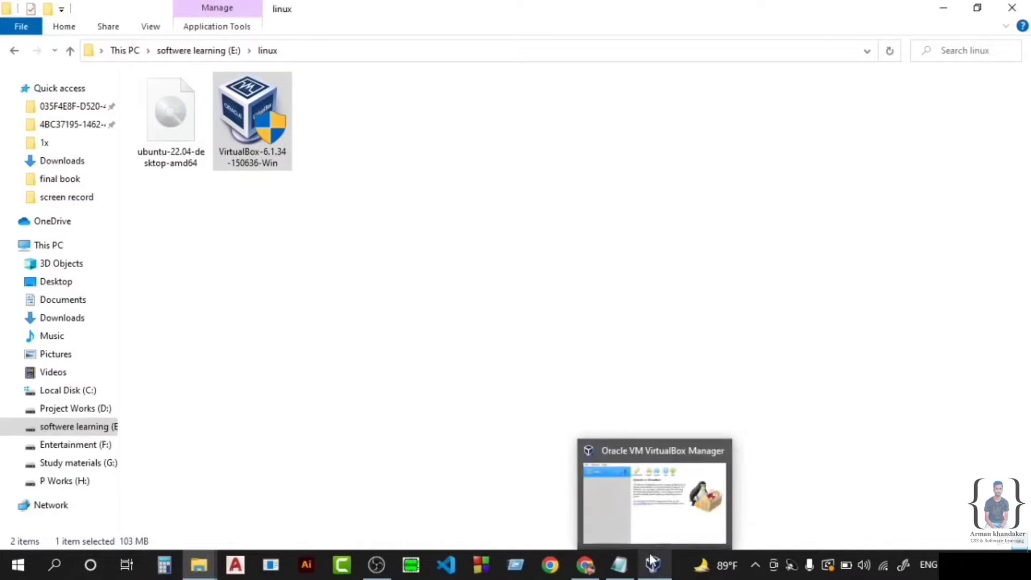
click(652, 563)
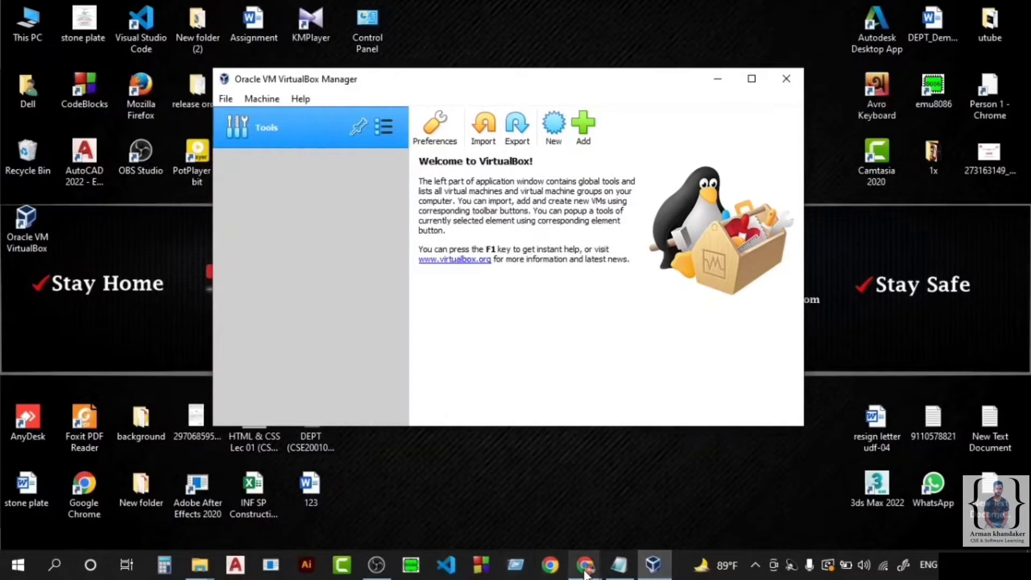
Step: Switch to Chrome, search Google for "linux os for pc" and open the Ubuntu PC operating system result
mouse_move(586, 574)
click(579, 528)
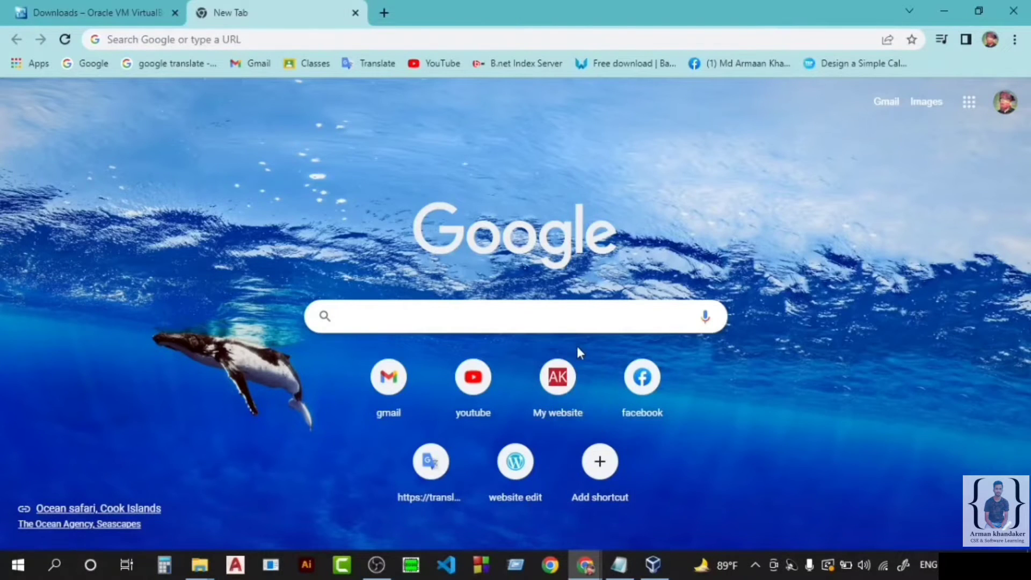
text(l)
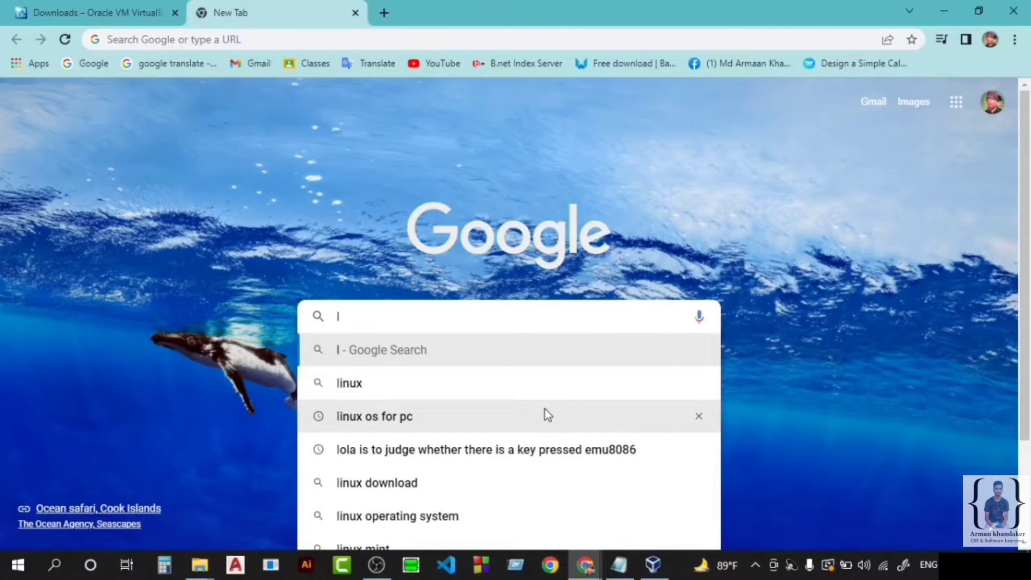
click(545, 410)
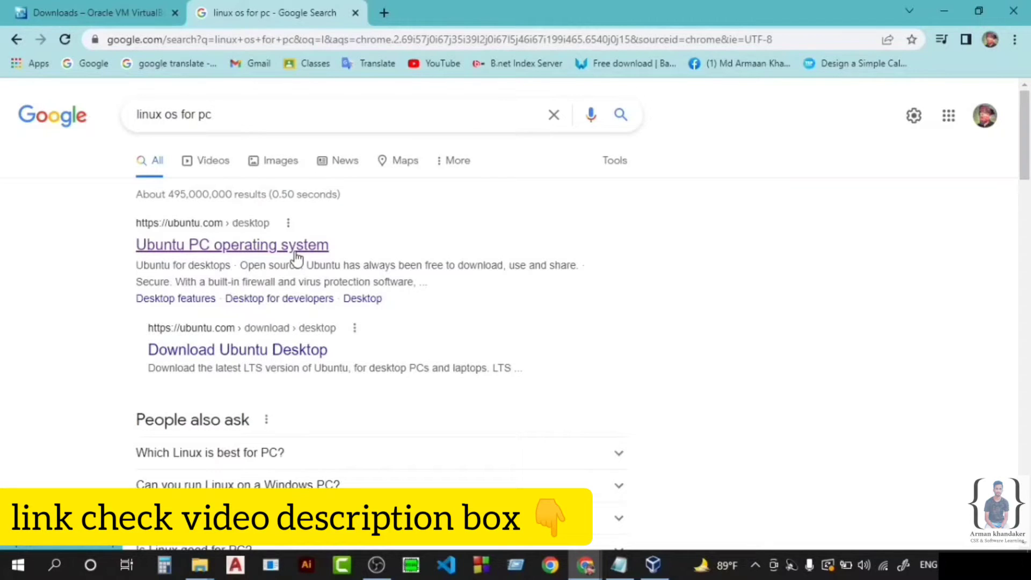
click(297, 257)
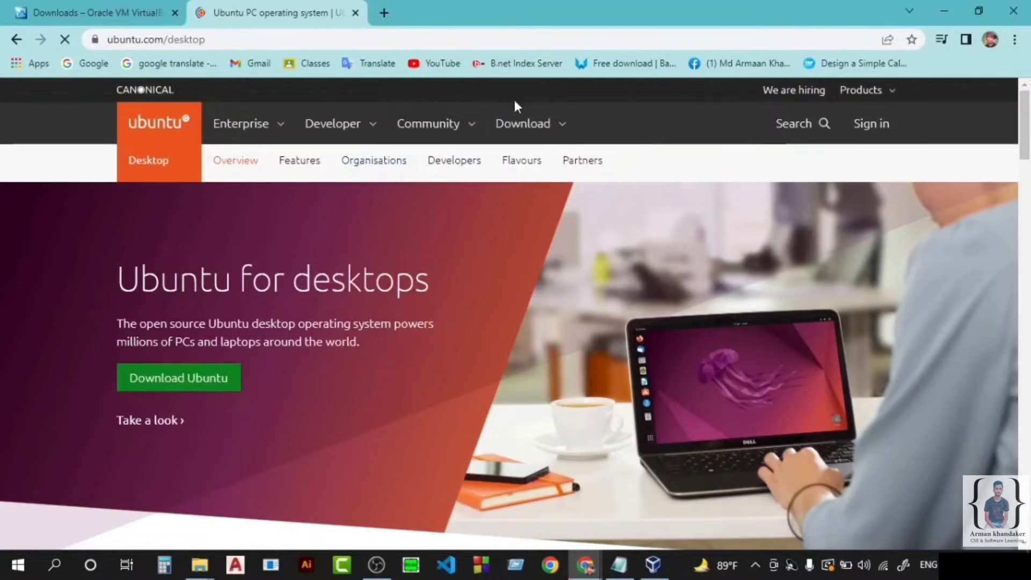
click(526, 127)
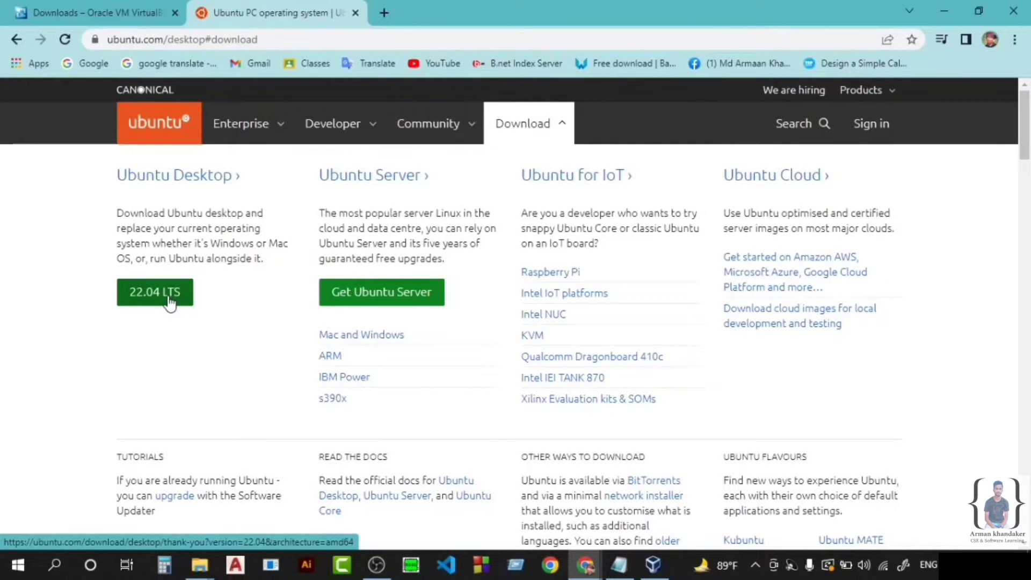
click(170, 303)
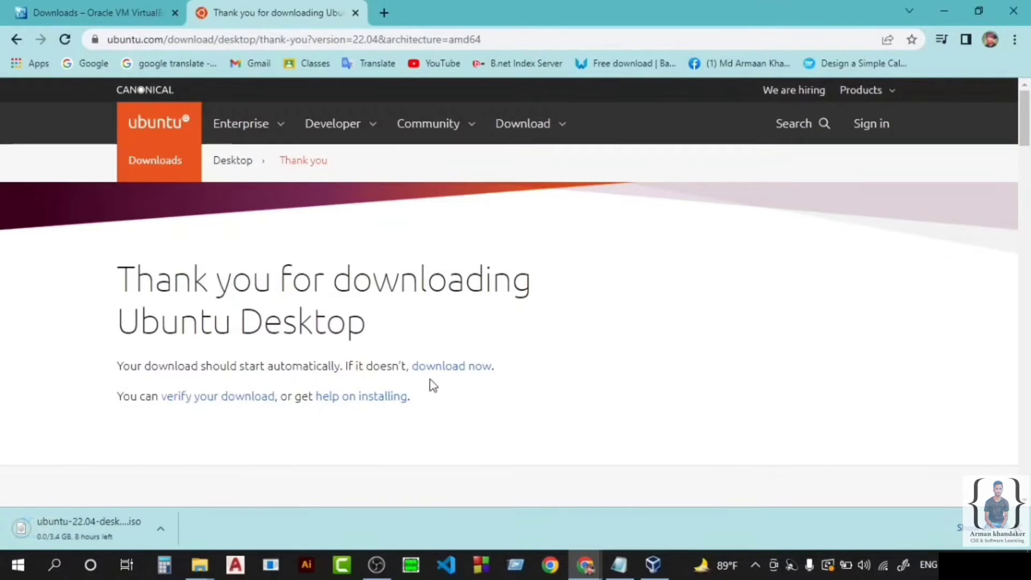
click(163, 527)
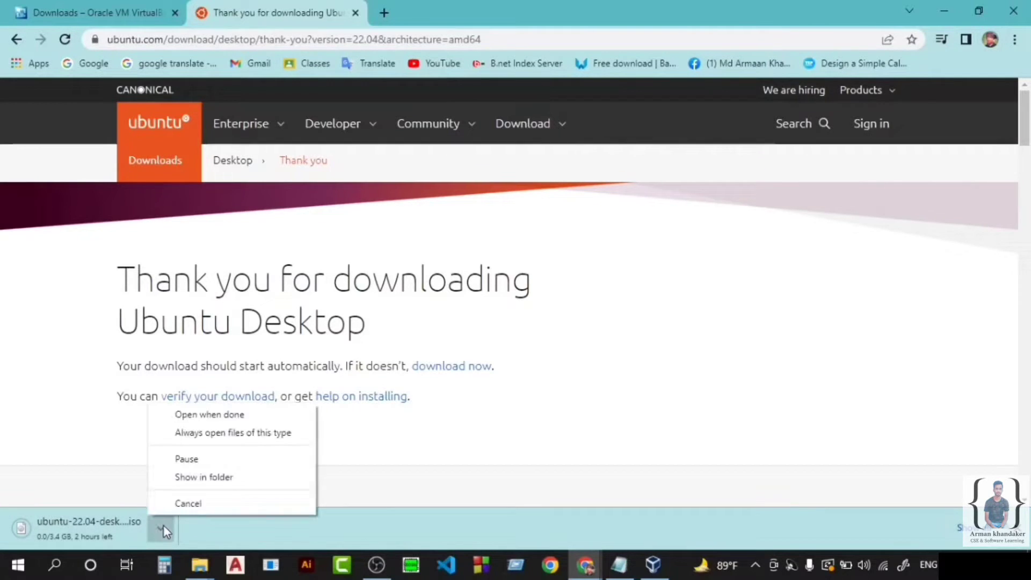
click(223, 502)
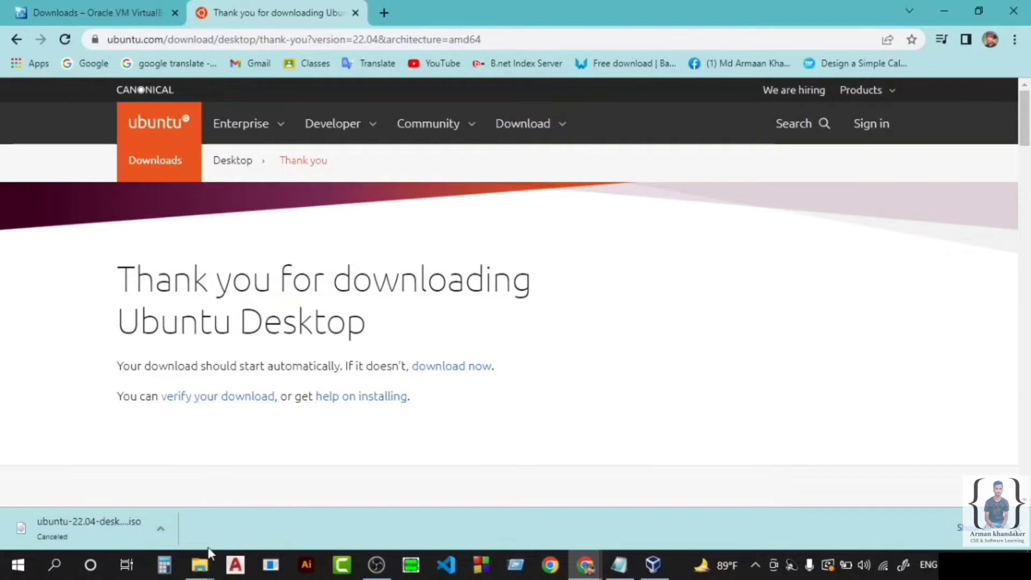
Step: Switch to the linux folder in File Explorer and select the ubuntu-22.04-desktop-amd64 disc image
mouse_move(200, 564)
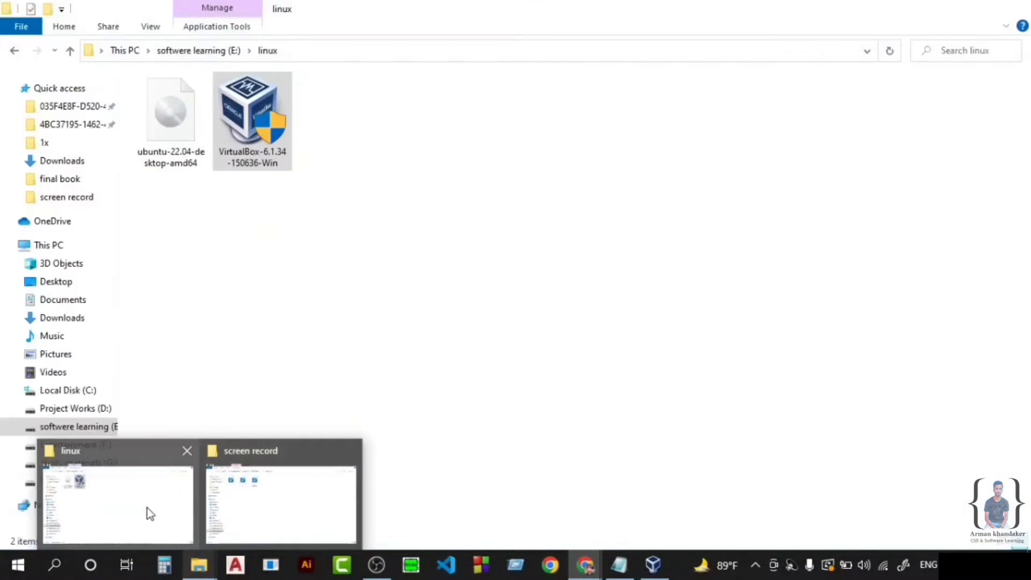
click(147, 508)
click(188, 272)
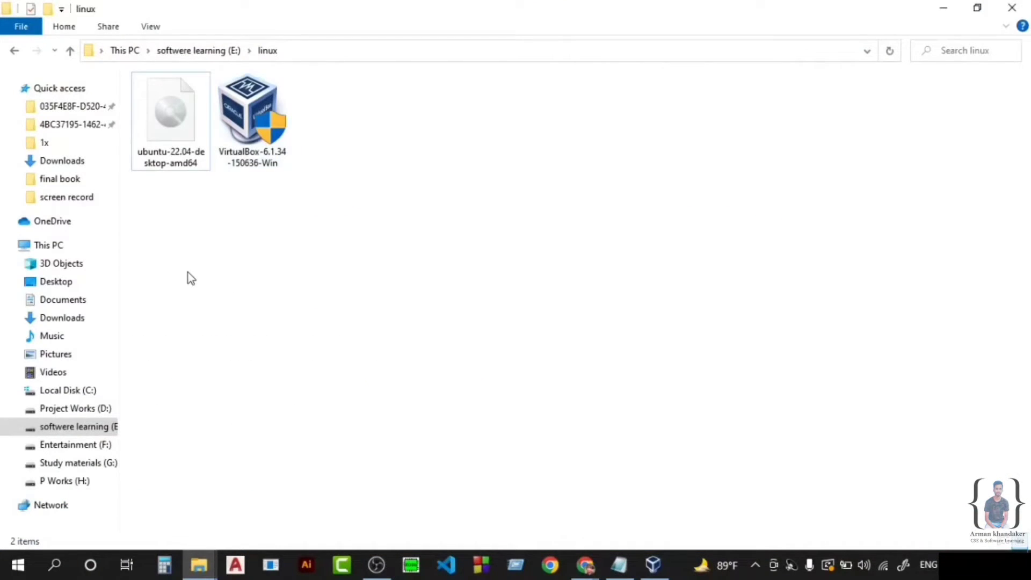
click(179, 138)
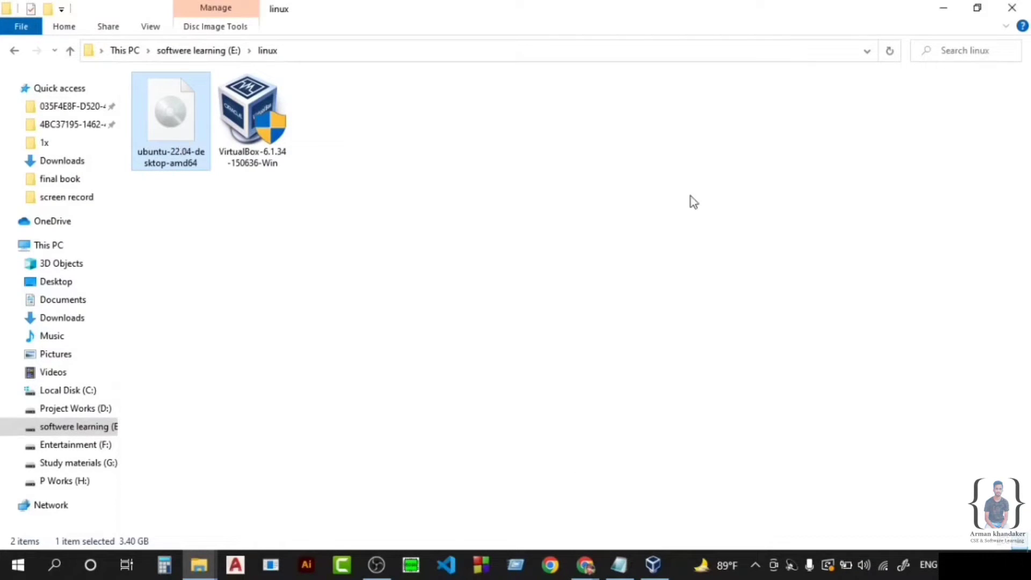
Step: Switch to VirtualBox Manager, start creating a new virtual machine and name it ubuntu
mouse_move(653, 564)
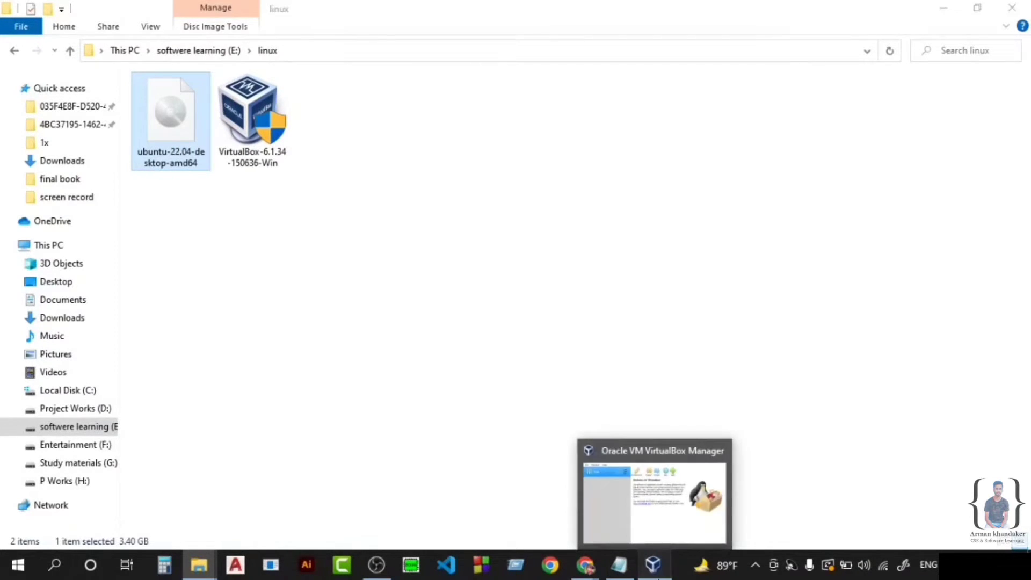
click(655, 500)
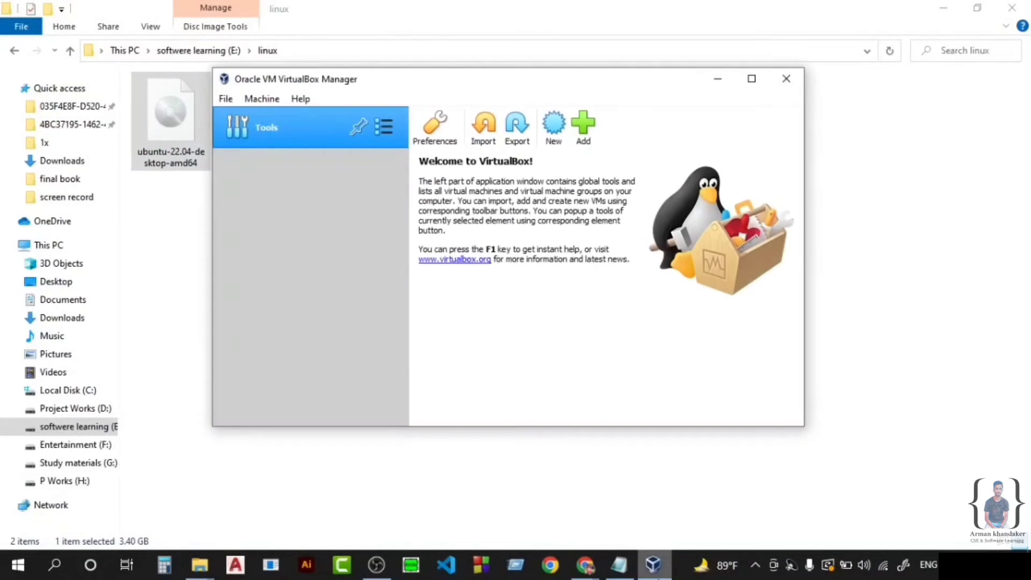
click(552, 141)
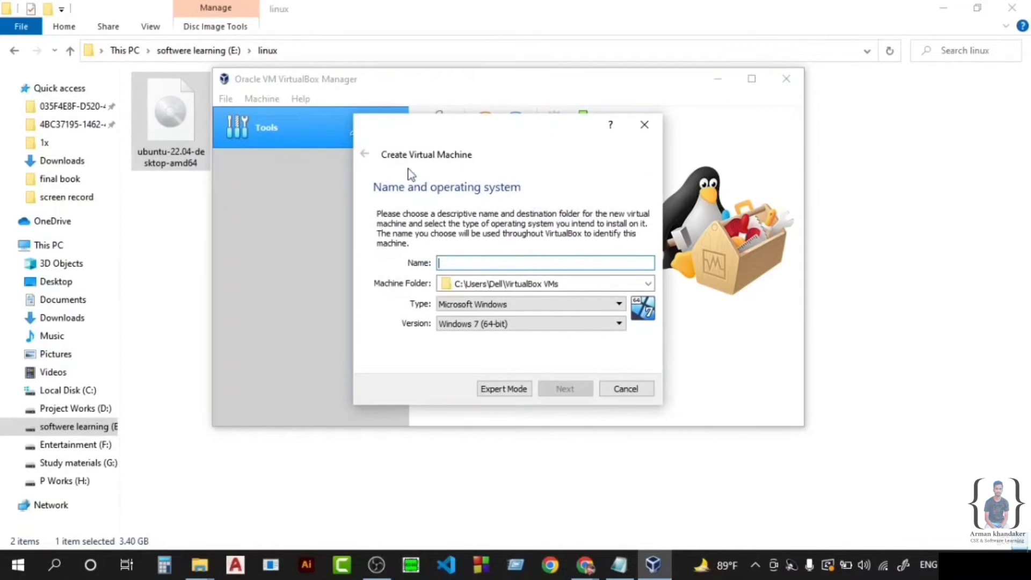
click(501, 263)
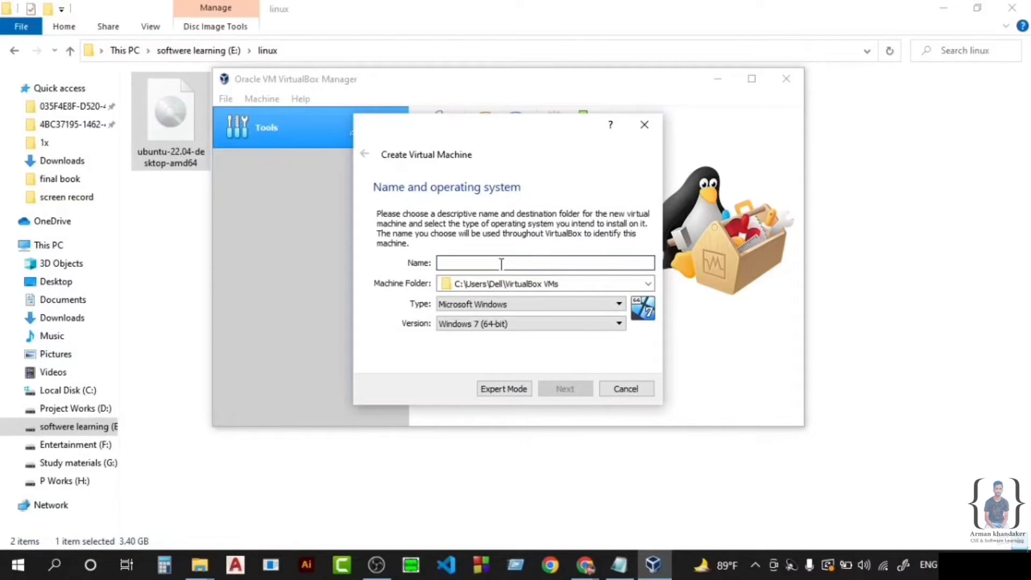
text(ubu)
key(BackSpace)
key(BackSpace)
key(BackSpace)
text(ub)
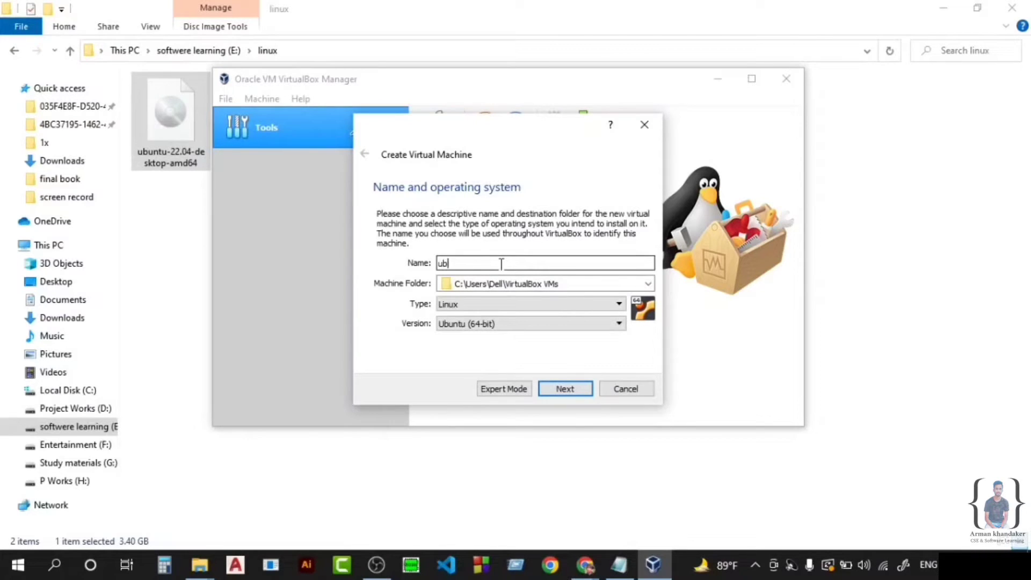
text(untuy)
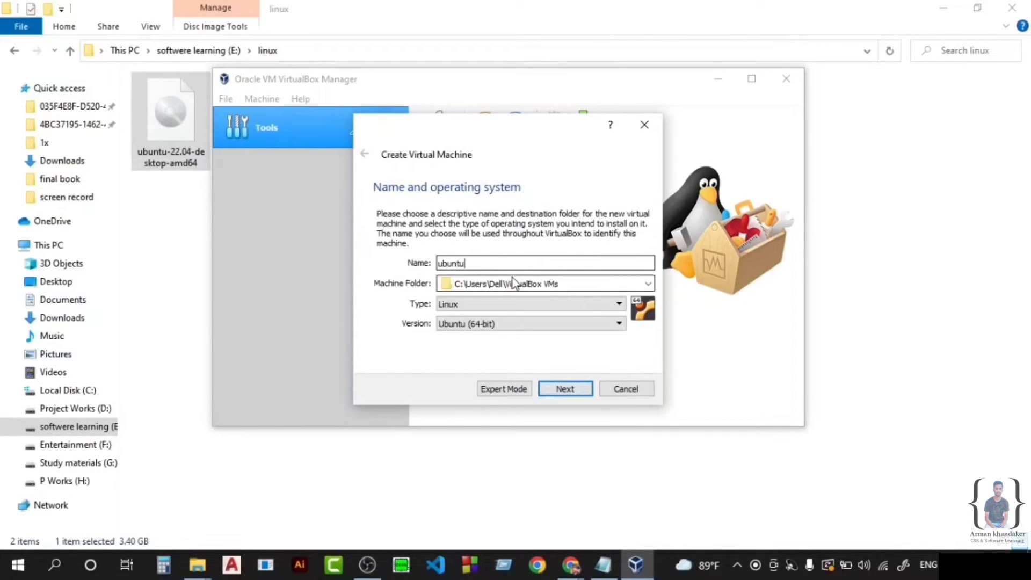
Step: Set the new machine's type to Linux and version to Ubuntu (64-bit), and continue to the memory size
click(533, 304)
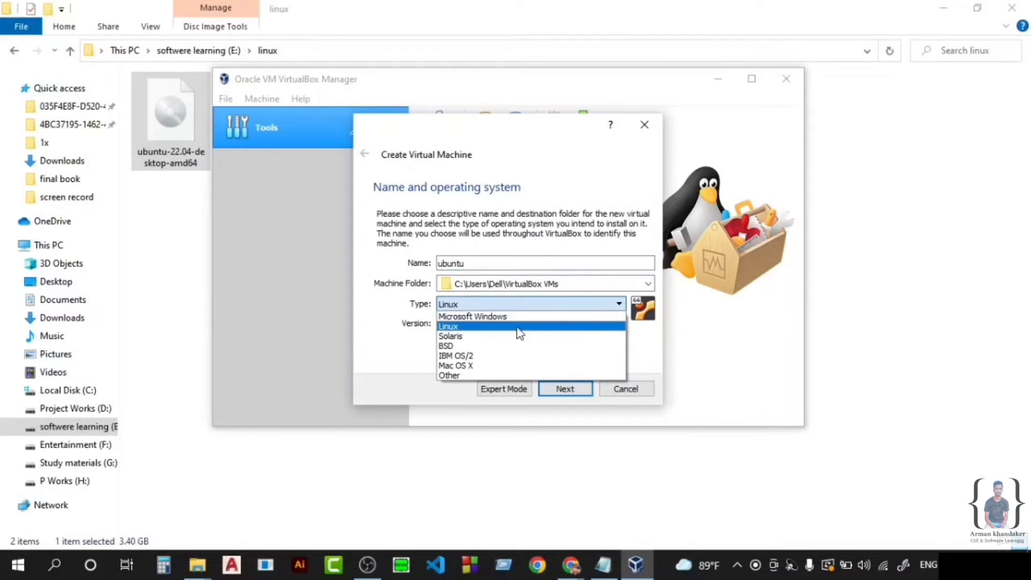
click(518, 329)
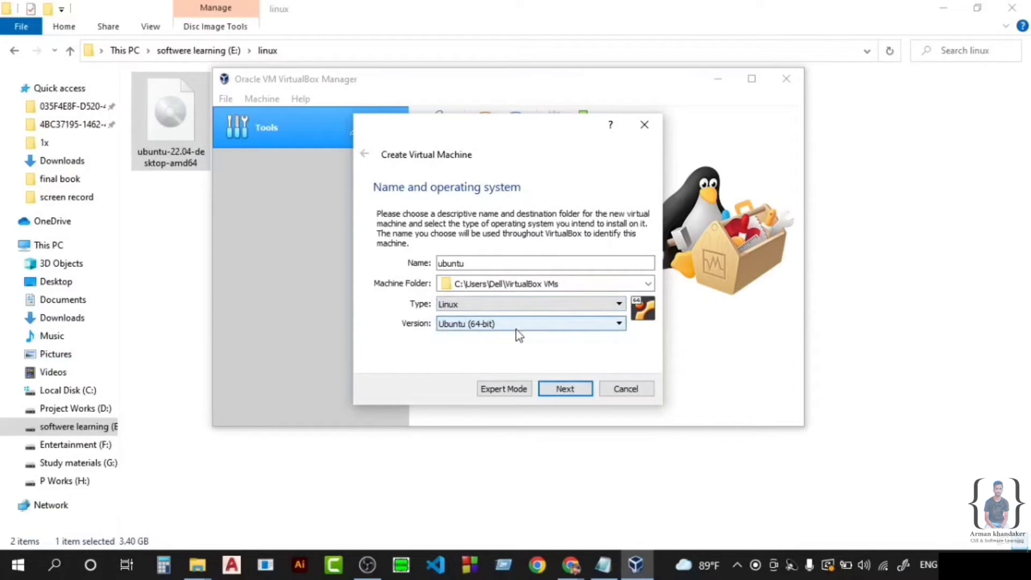
click(516, 328)
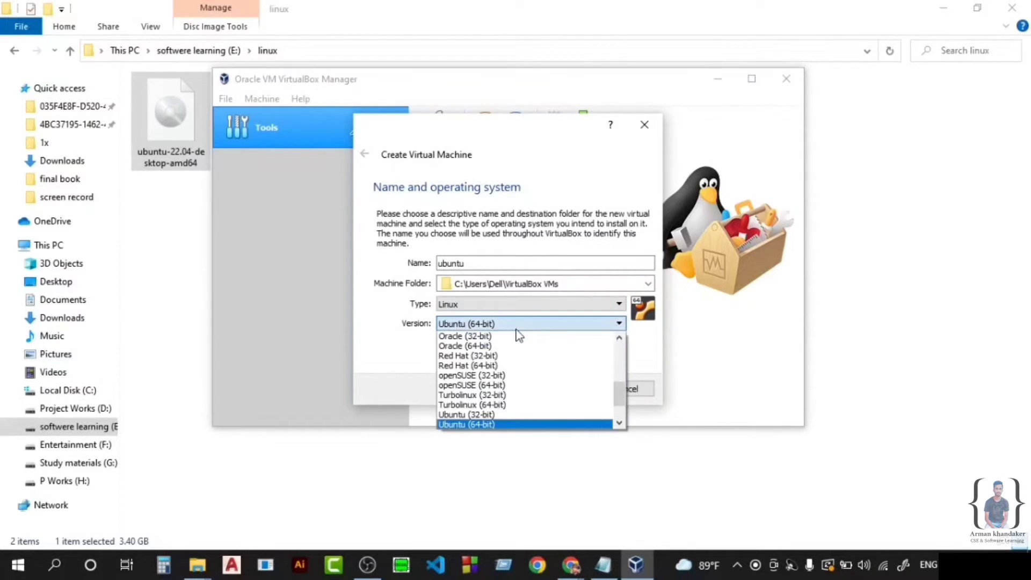
click(504, 425)
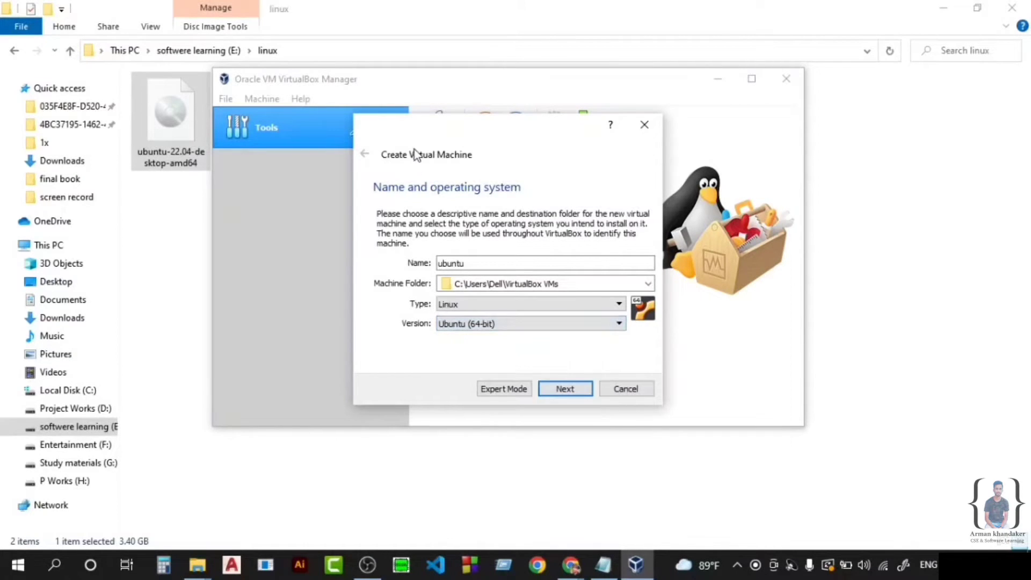
drag(423, 139, 480, 173)
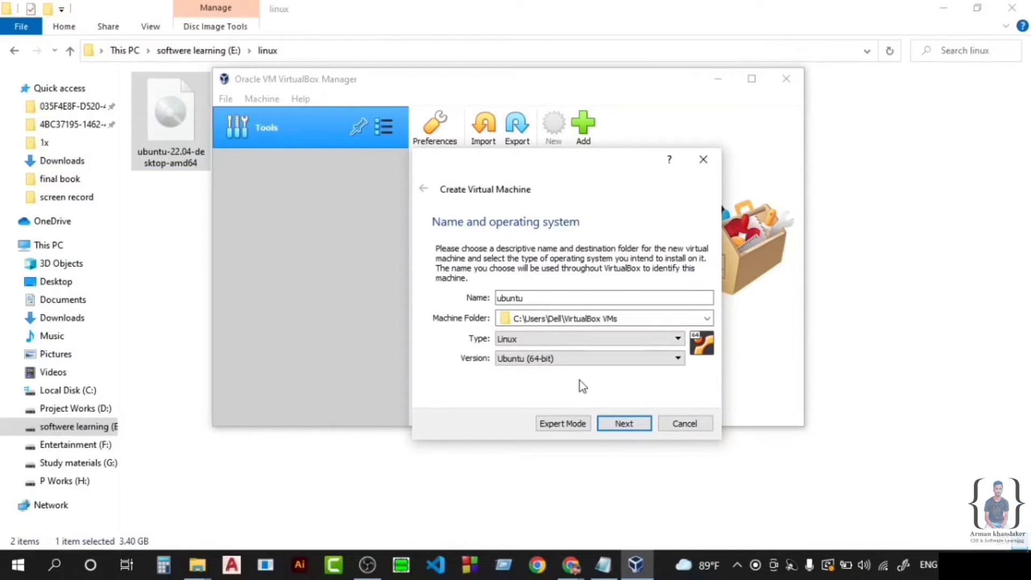
click(640, 424)
Step: Allocate 4025 MB of memory to the virtual machine and continue to the hard disk setup
drag(470, 300, 499, 300)
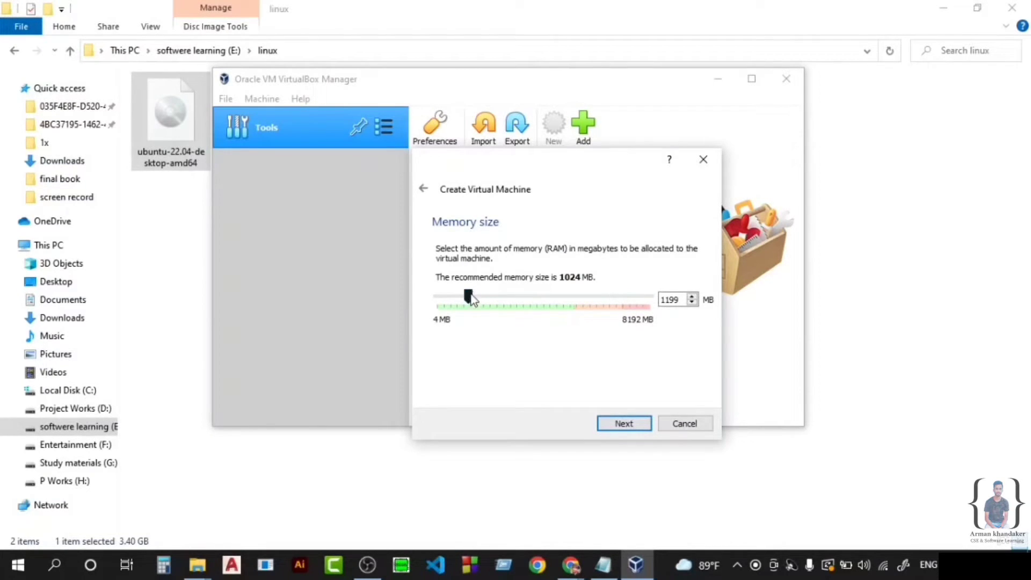
drag(474, 298, 478, 299)
click(495, 297)
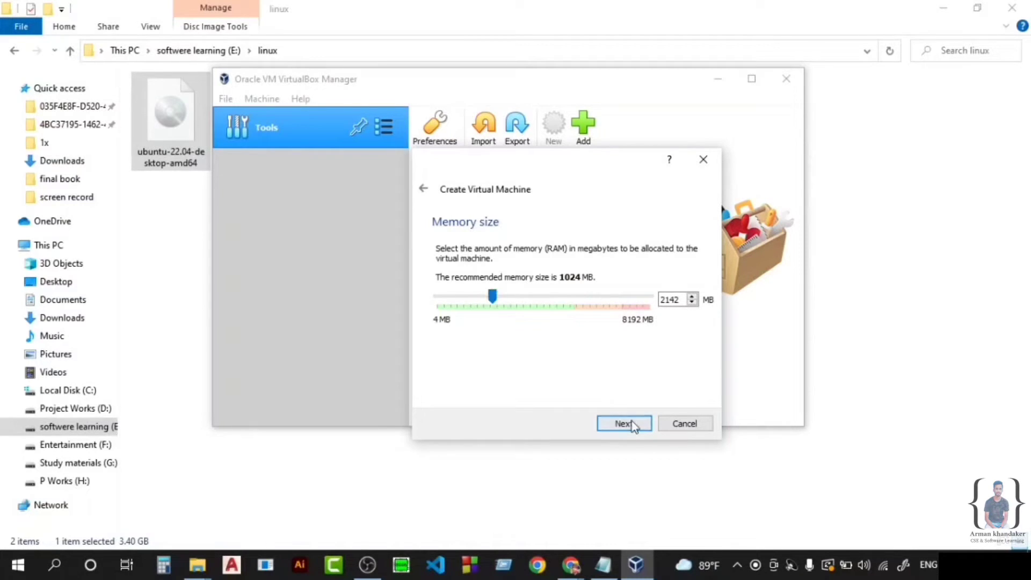
click(542, 299)
click(623, 424)
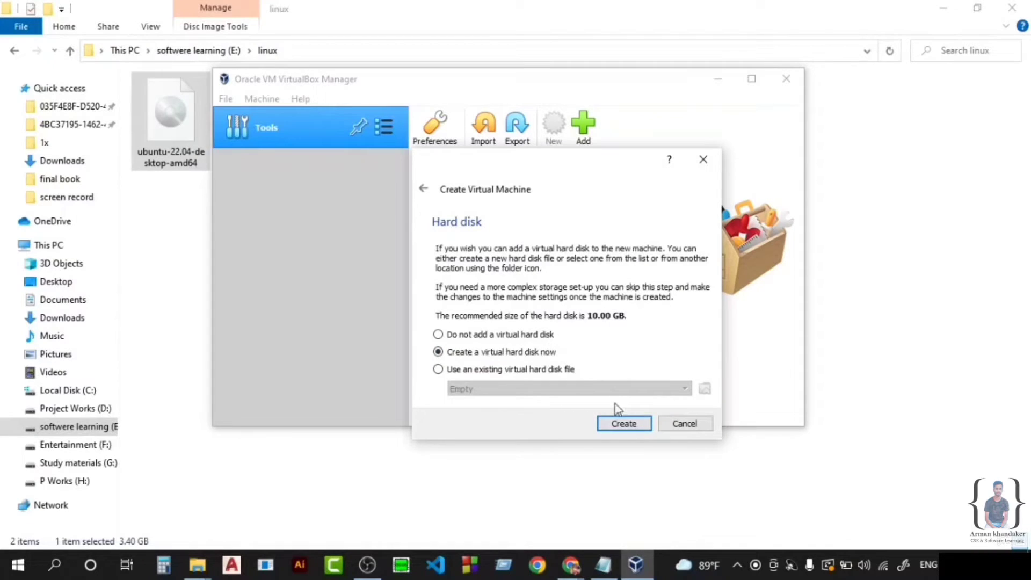
Step: Create a dynamically allocated VDI virtual hard disk of 13.71 GB in the default location for the machine
click(620, 420)
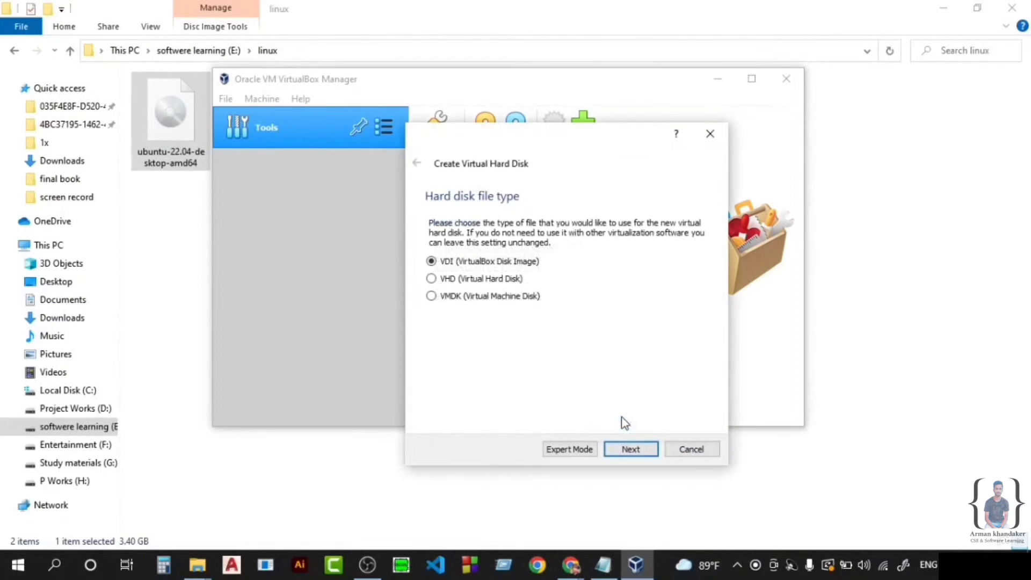
click(637, 443)
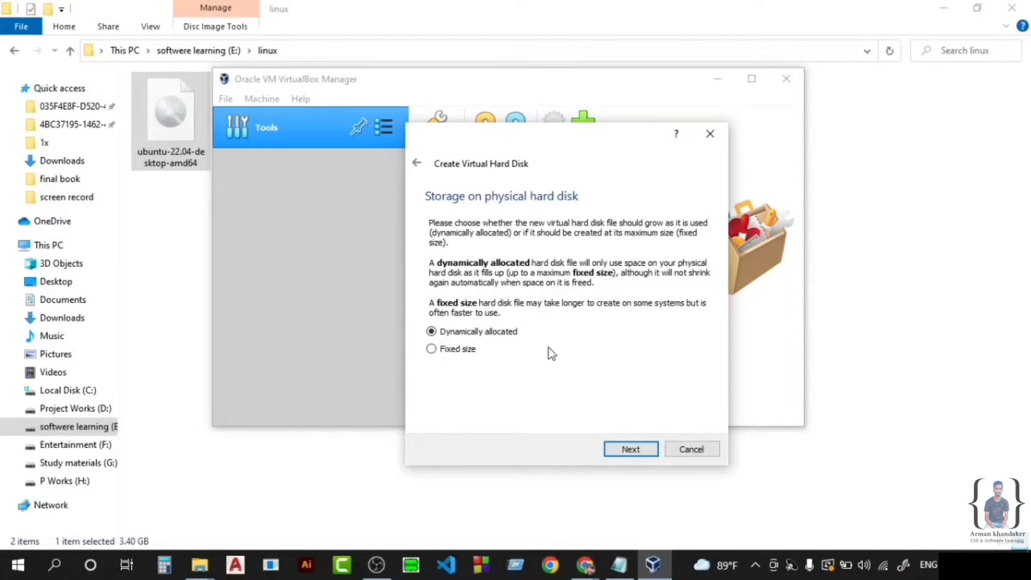
click(624, 444)
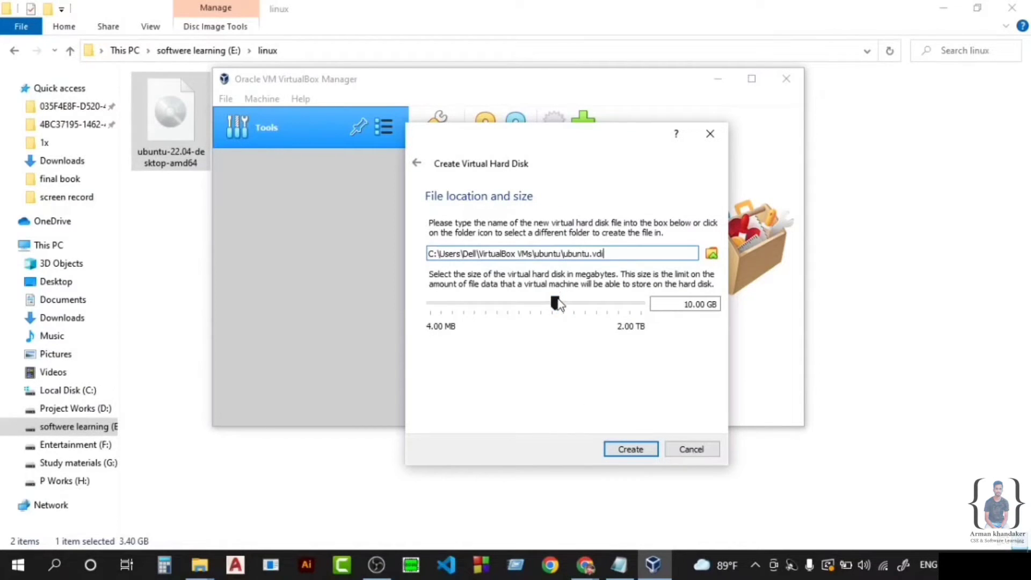
mouse_move(557, 301)
mouse_down()
mouse_move(584, 299)
mouse_move(564, 302)
mouse_up()
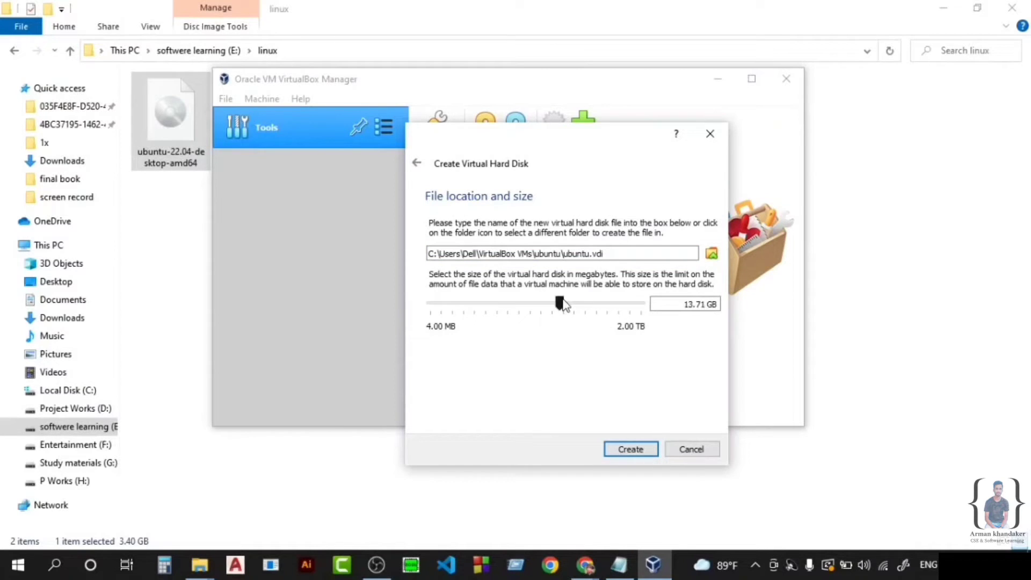
click(630, 450)
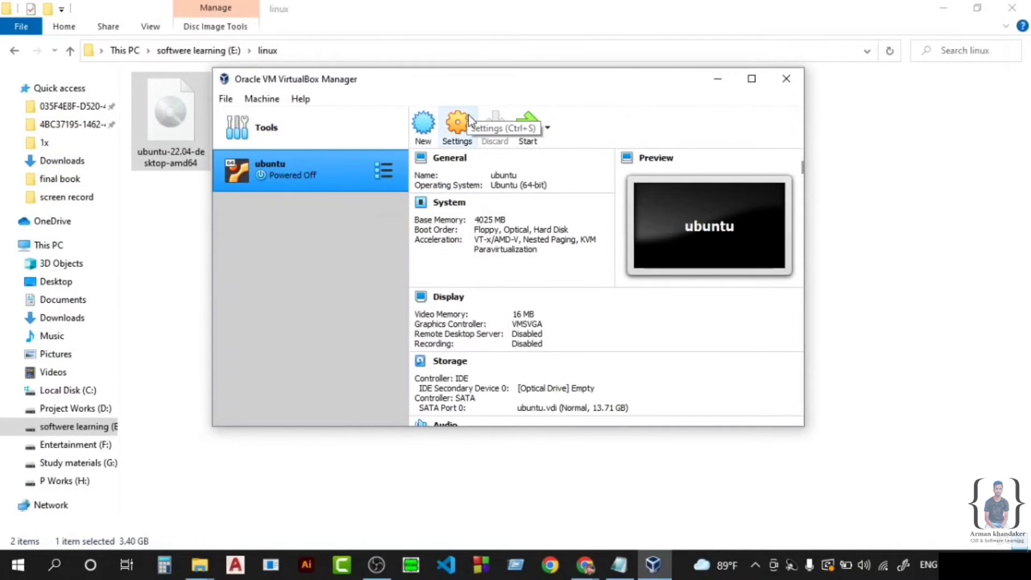
Step: Open the ubuntu machine's storage settings and bring up the optical disk selector for the empty IDE drive
click(465, 126)
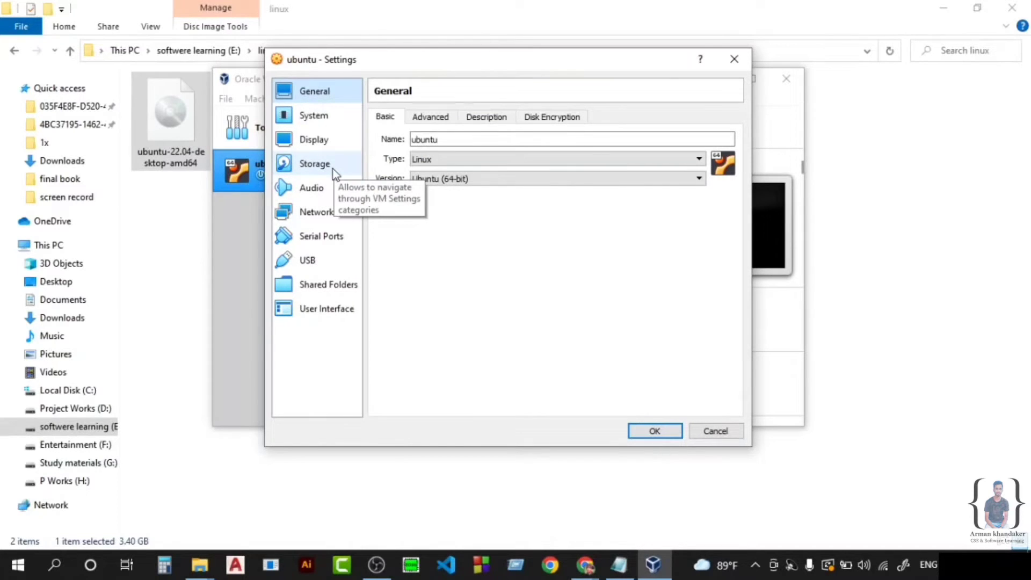
click(335, 175)
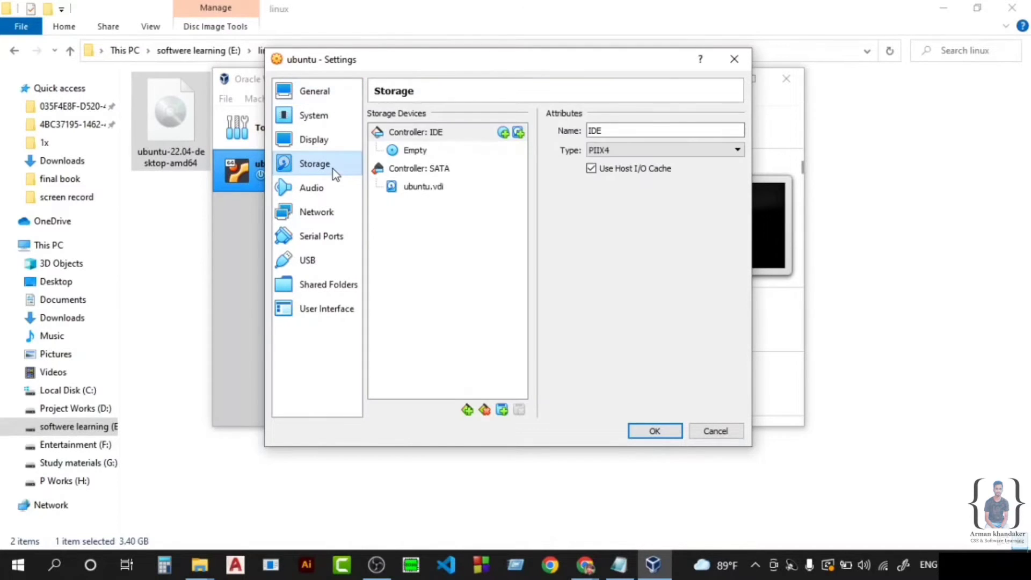
click(450, 132)
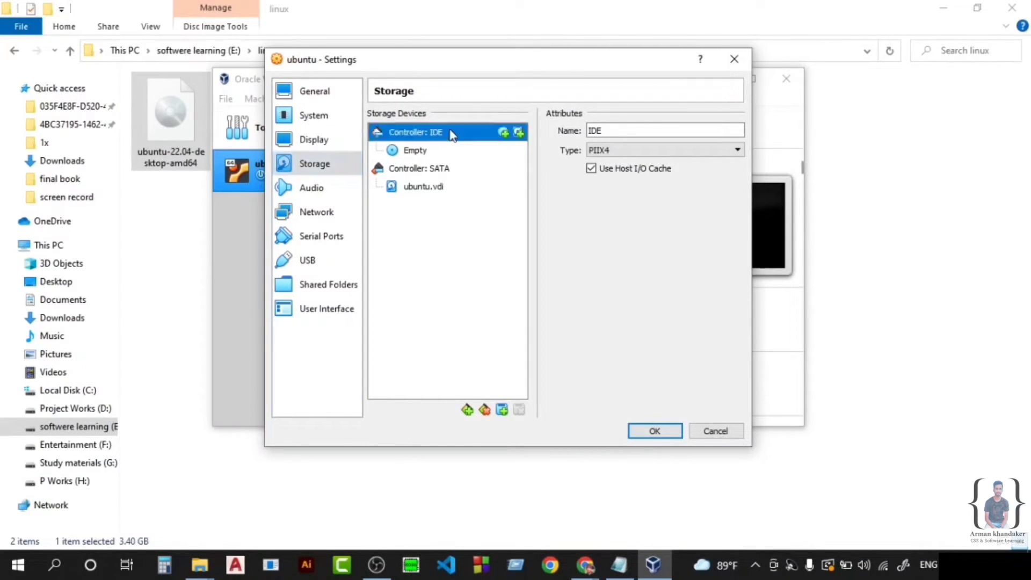
click(415, 153)
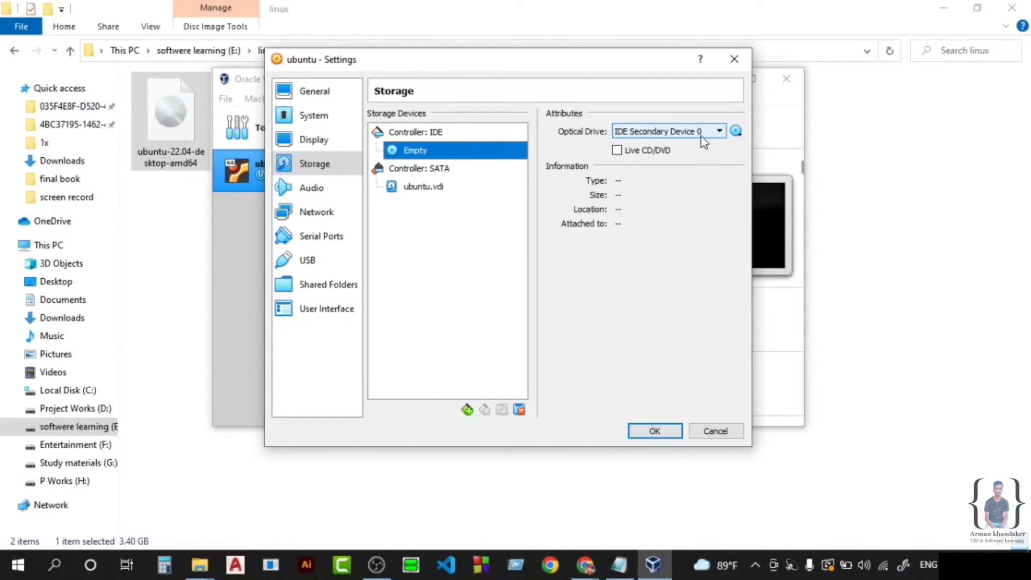
click(734, 132)
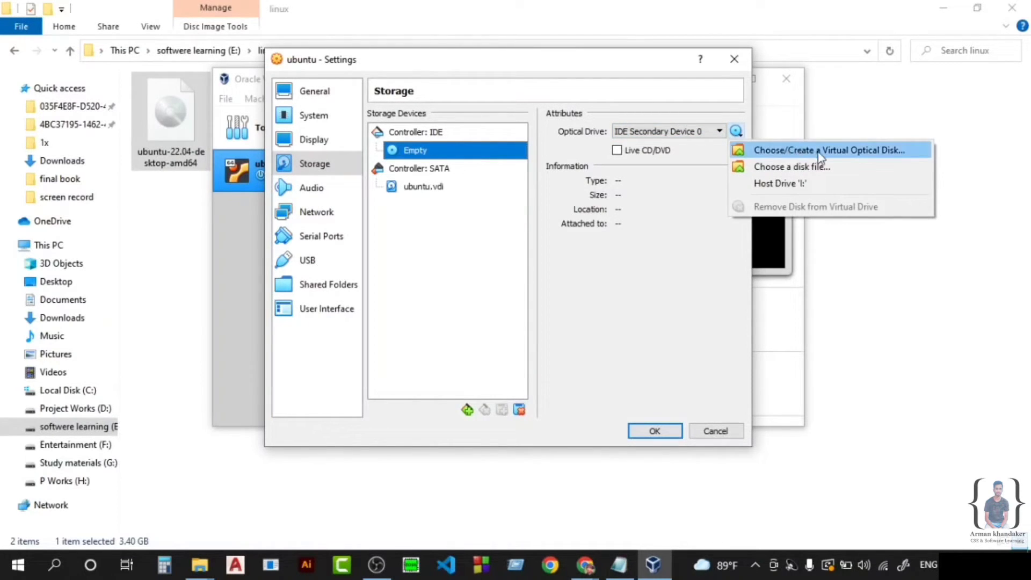
click(819, 151)
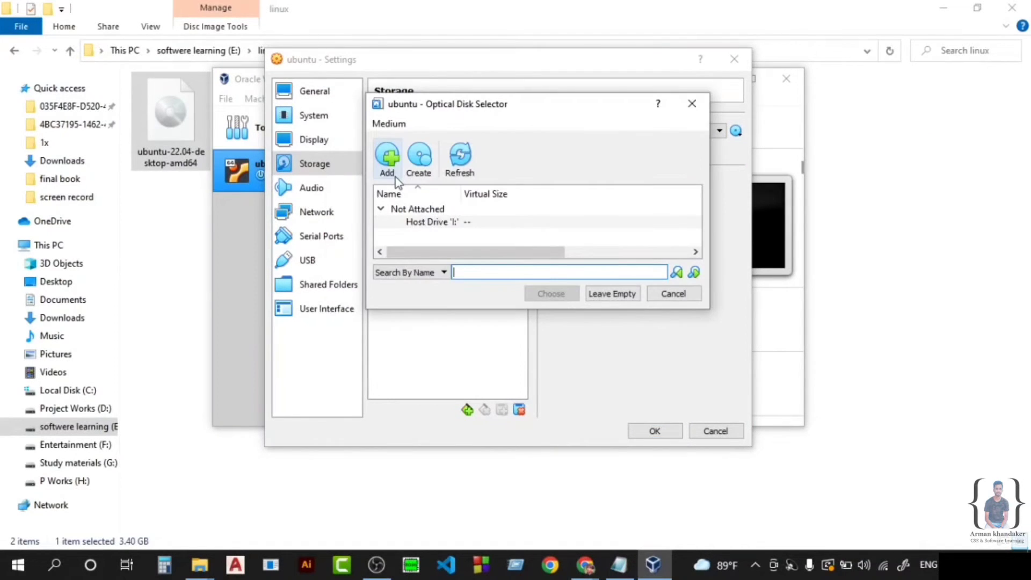
Step: Add the ubuntu-22.04-desktop-amd64 disc image from the linux folder on E:, mount it in the optical drive and save the settings
click(396, 180)
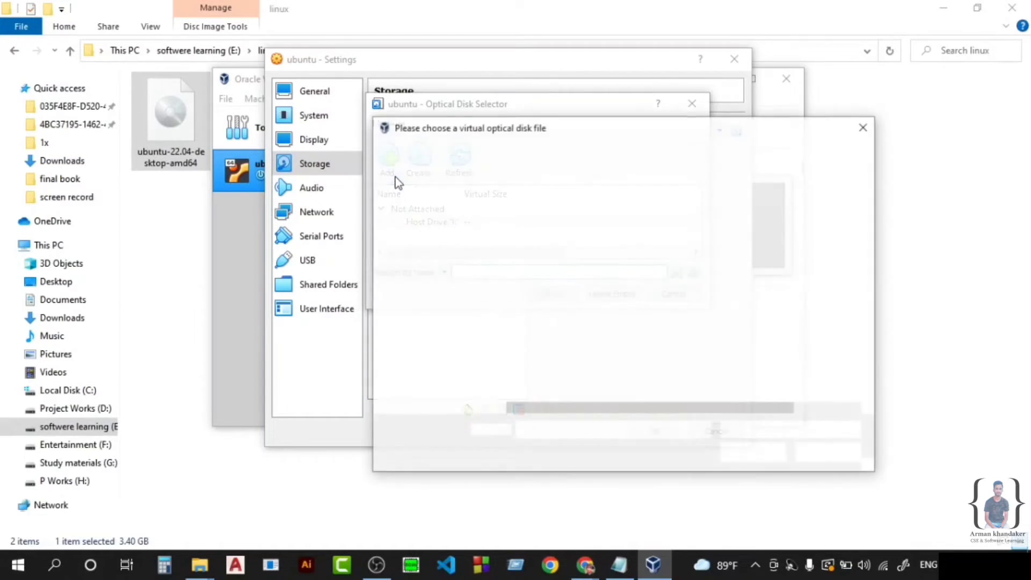
scroll(467, 311, down, 4)
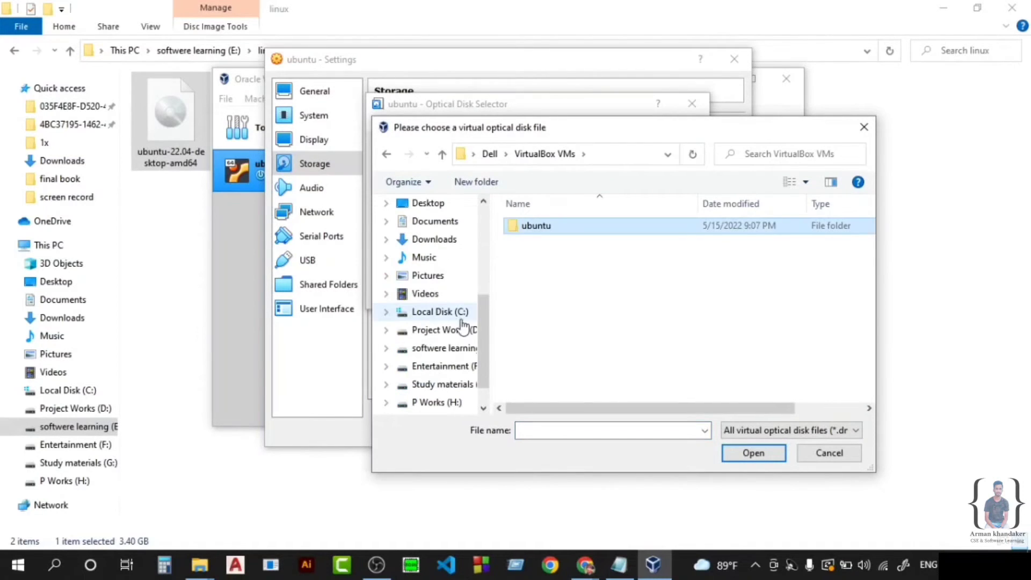
click(457, 367)
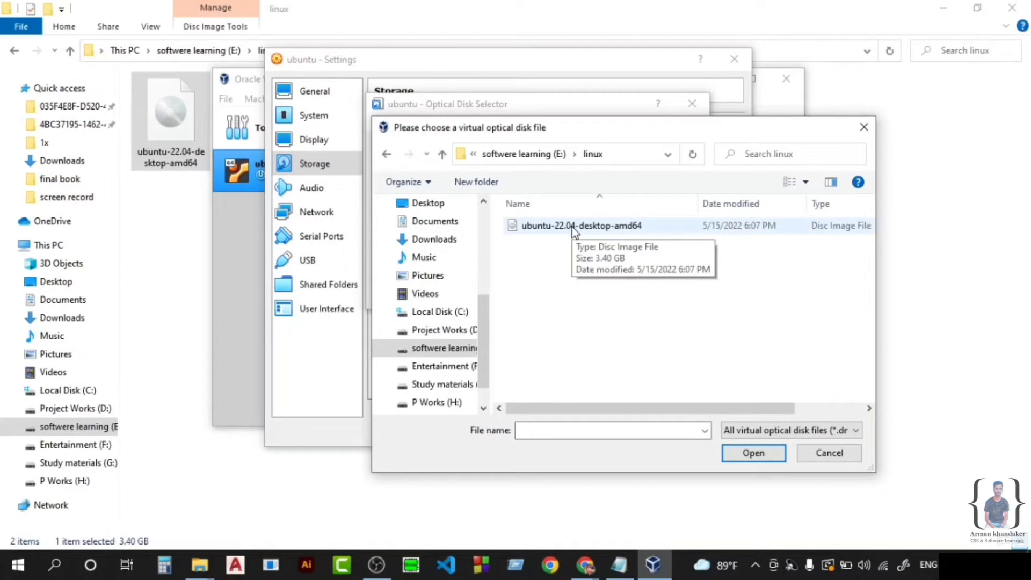
click(573, 227)
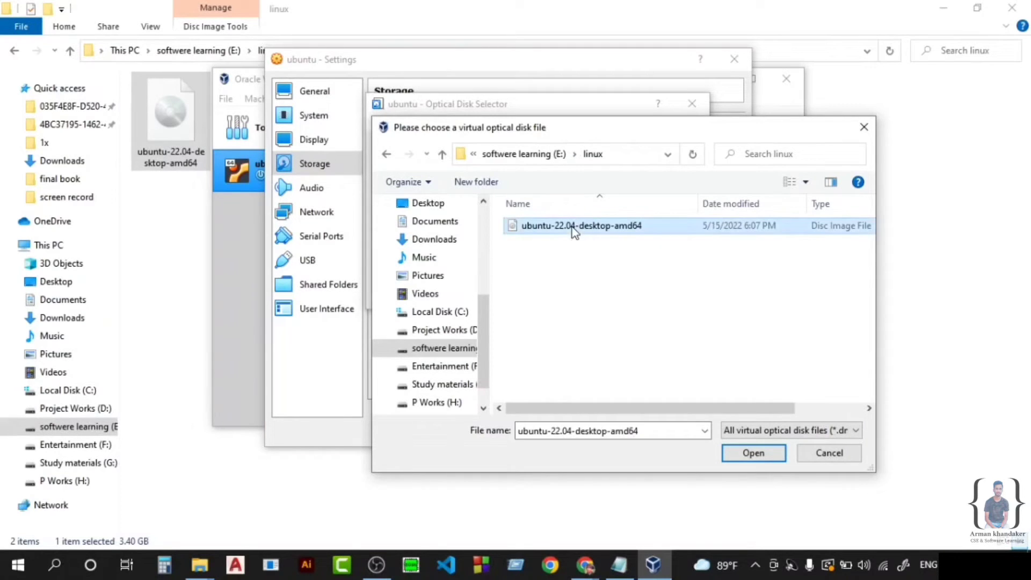
click(752, 454)
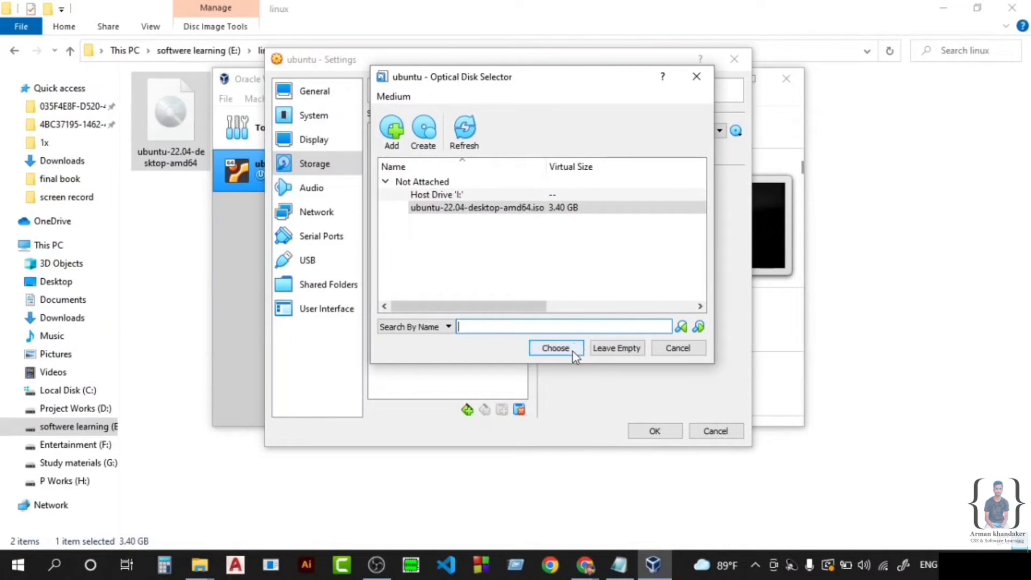
click(572, 349)
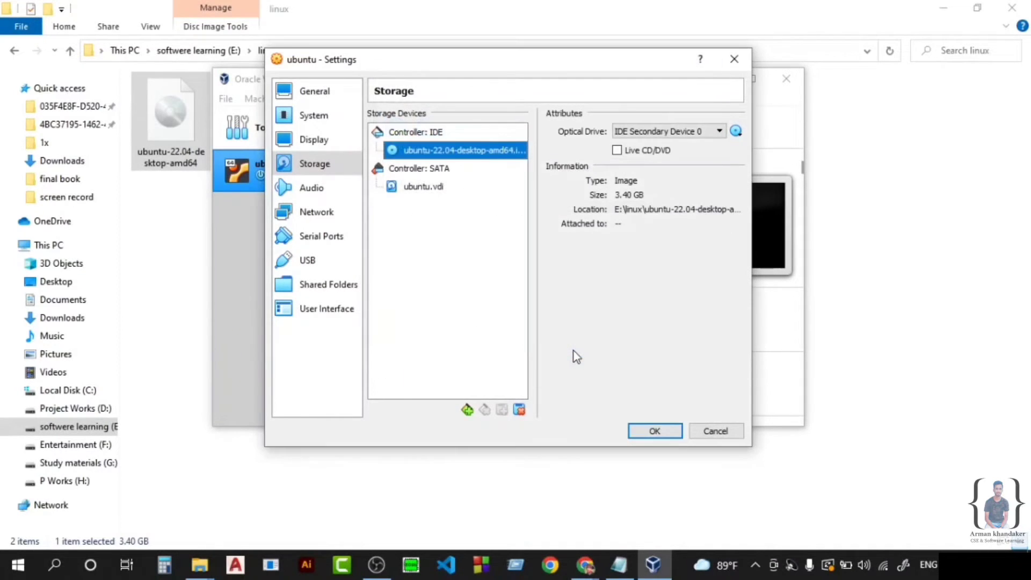
click(653, 432)
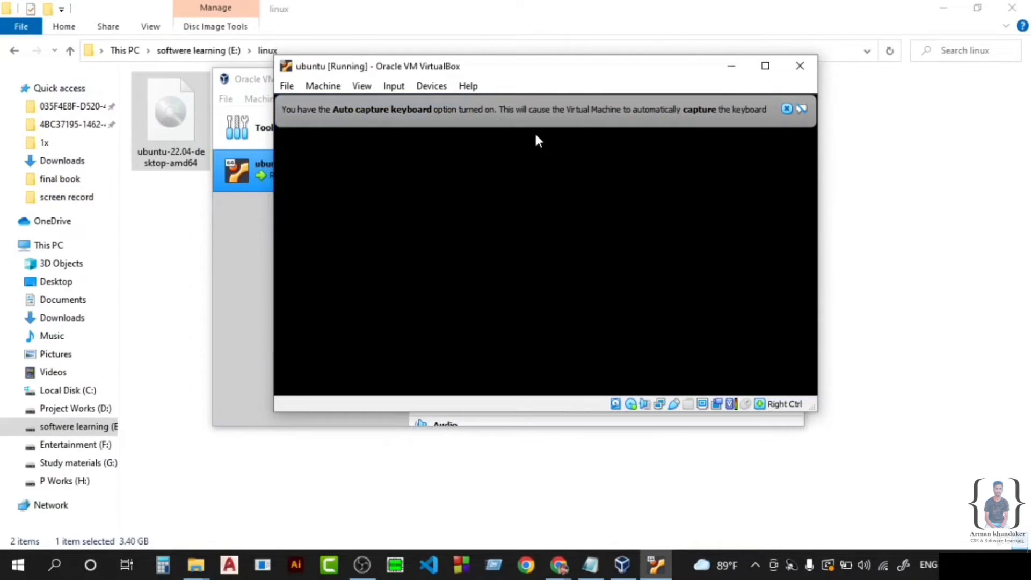
Step: Boot the Try or Install Ubuntu entry in the virtual machine and choose to install Ubuntu in English
key(Up)
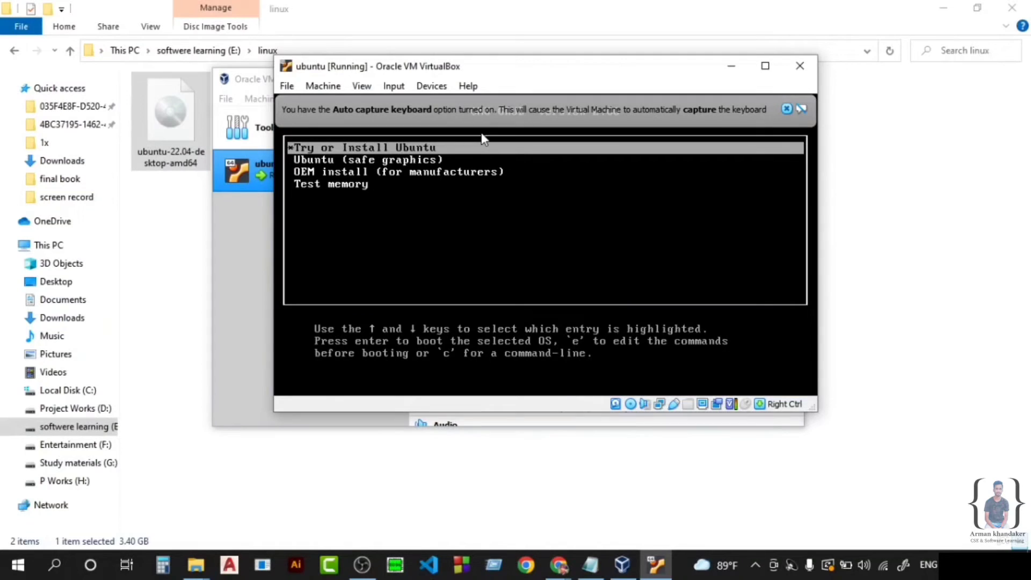
key(Return)
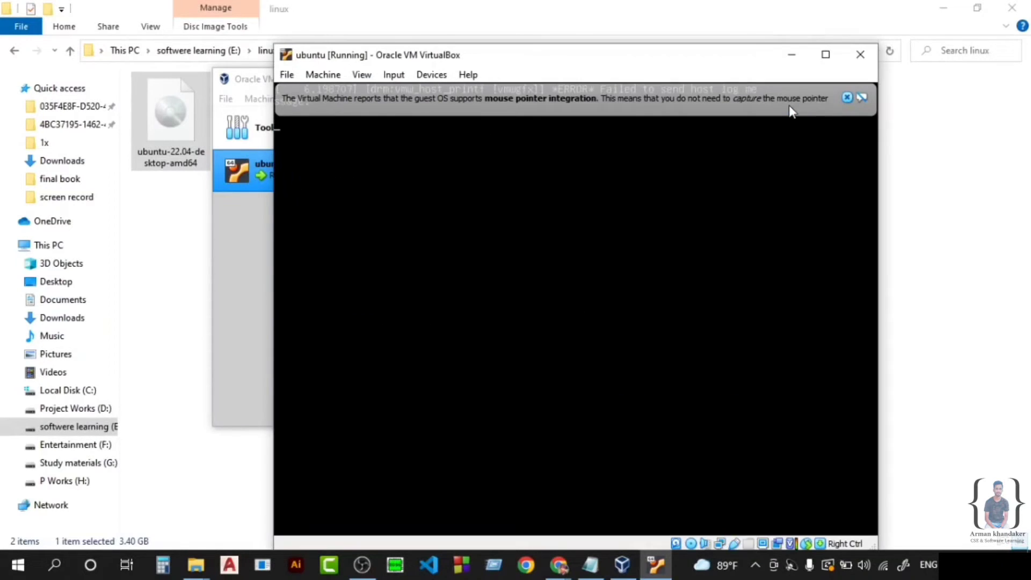
drag(743, 56, 723, 33)
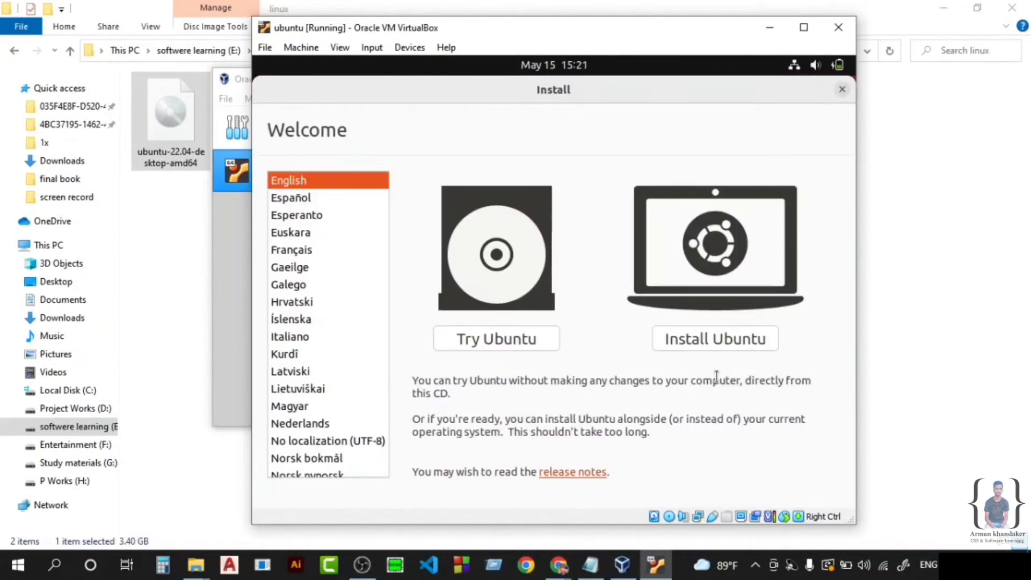
click(717, 340)
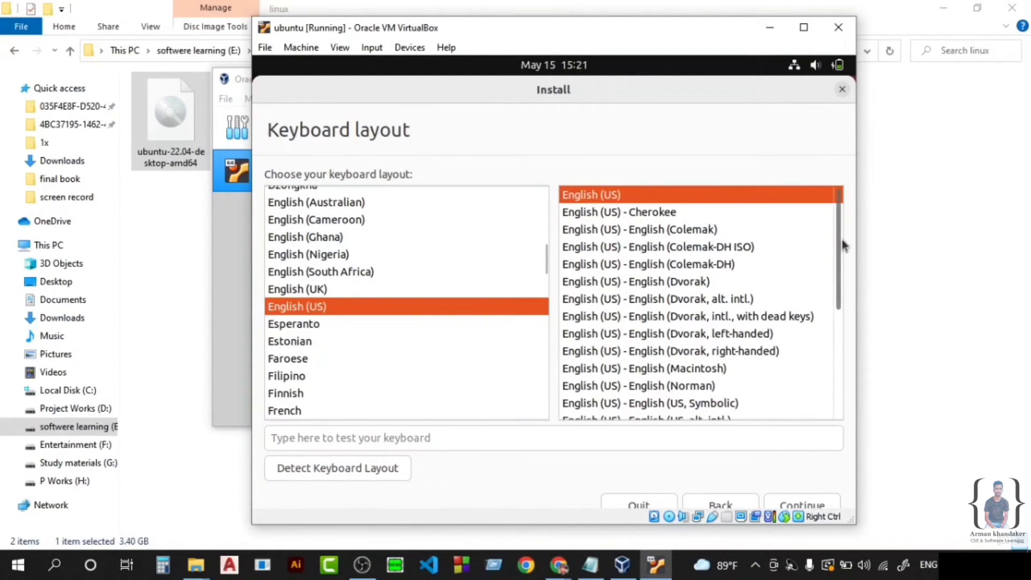
Step: Accept the English (US) keyboard layout and choose a normal installation with third-party software for graphics, Wi-Fi and media formats
click(807, 502)
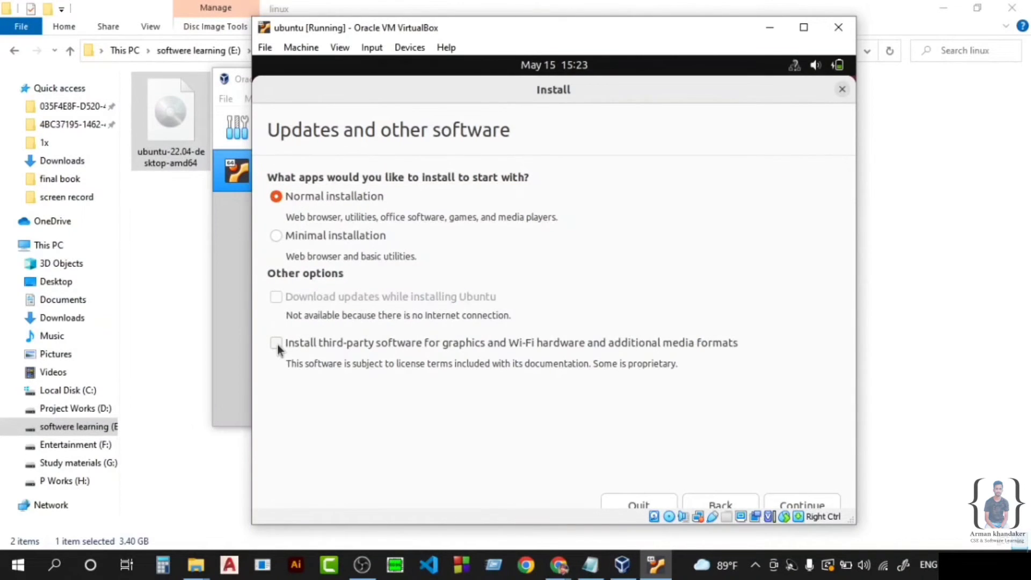
click(276, 344)
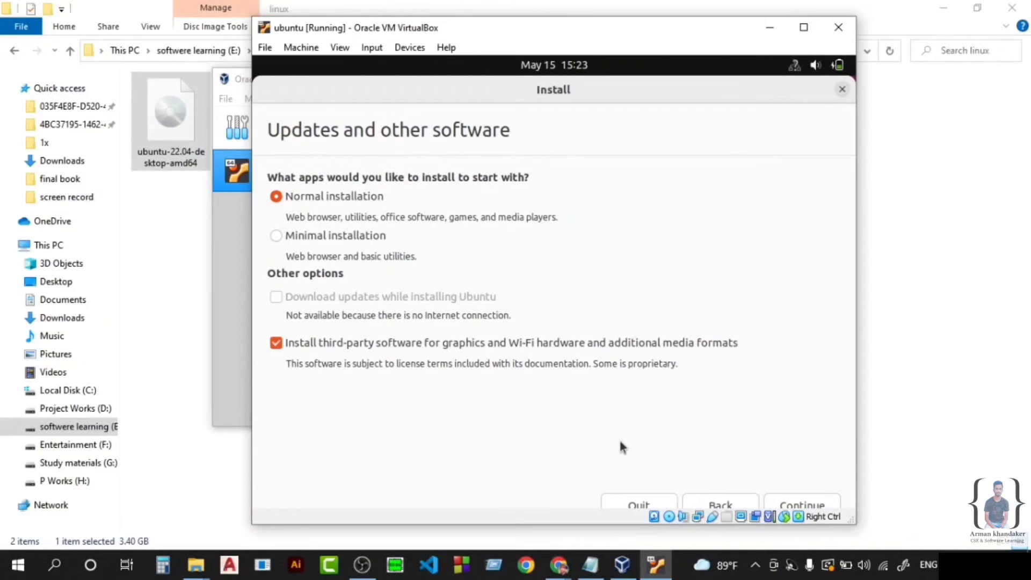
click(799, 505)
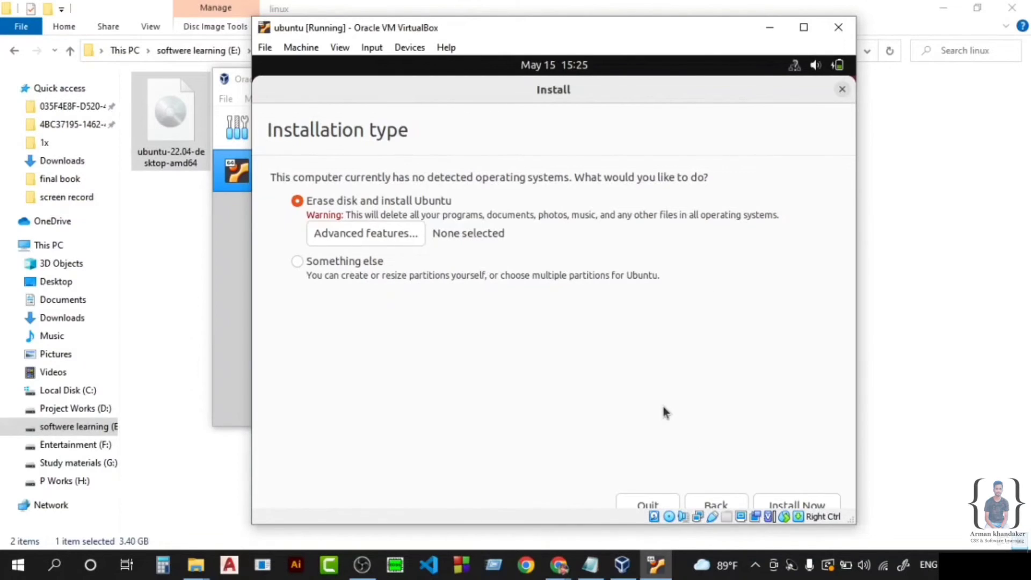
Step: Start the installation with the option to erase the disk and install Ubuntu, and approve writing the partition changes
click(809, 499)
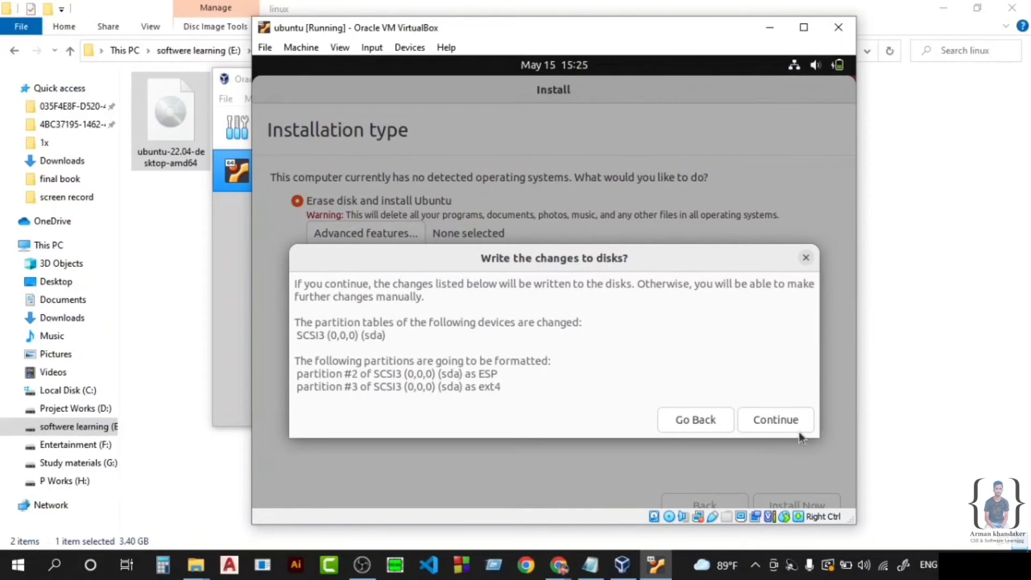
click(793, 423)
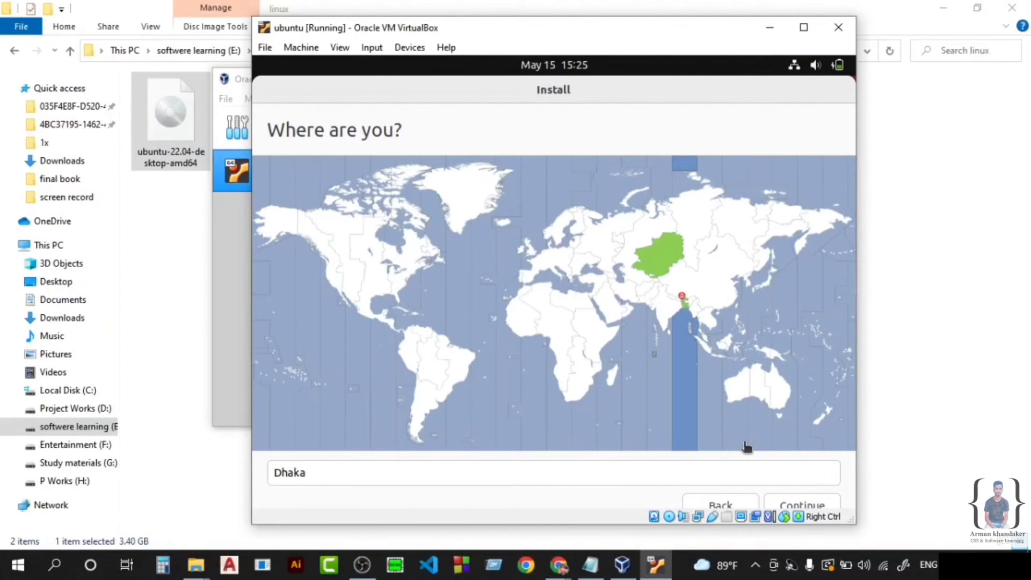
Step: Accept Dhaka as the location and enter the user's name for the new Ubuntu account
click(823, 506)
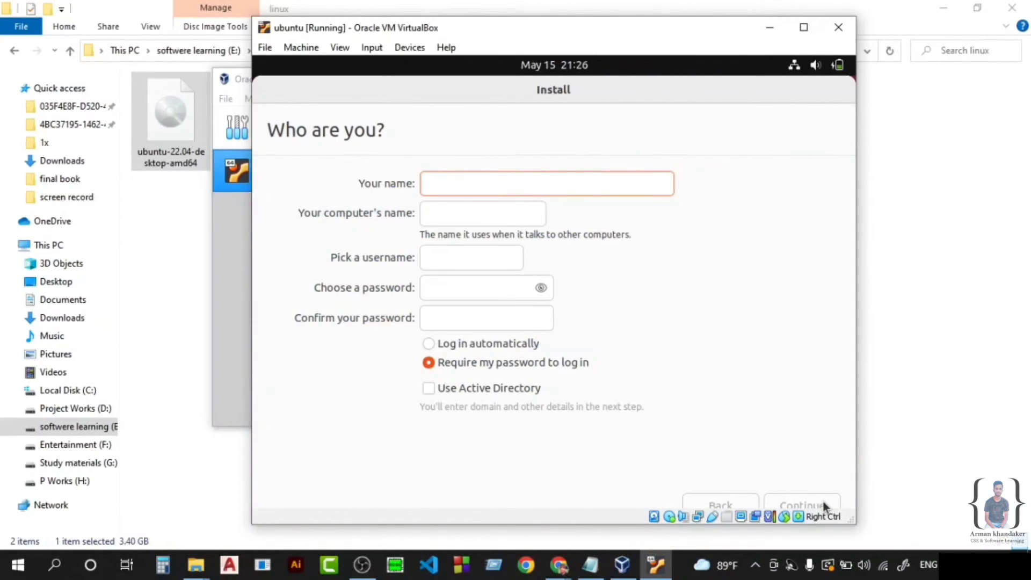
text(arman)
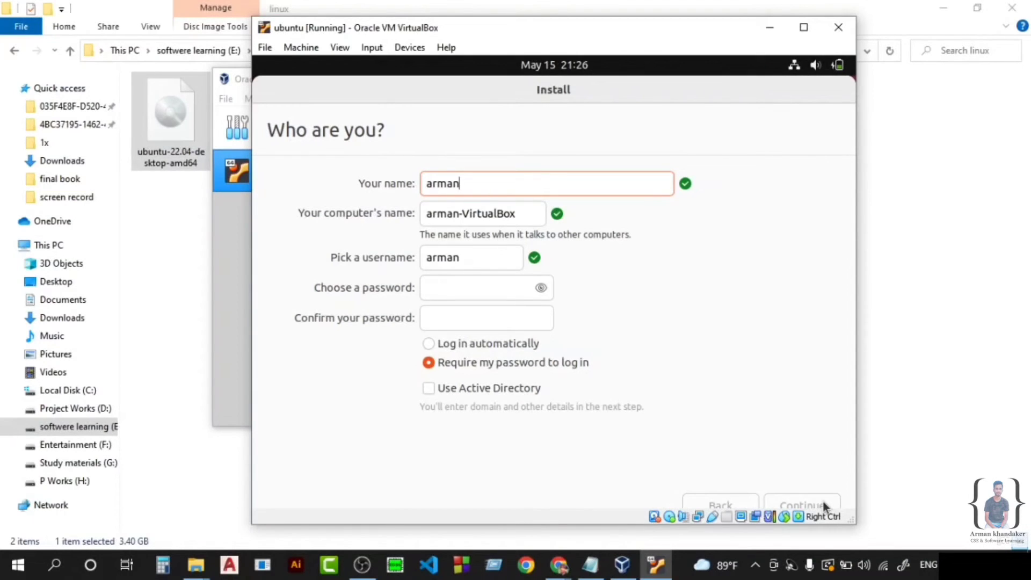
text(kh)
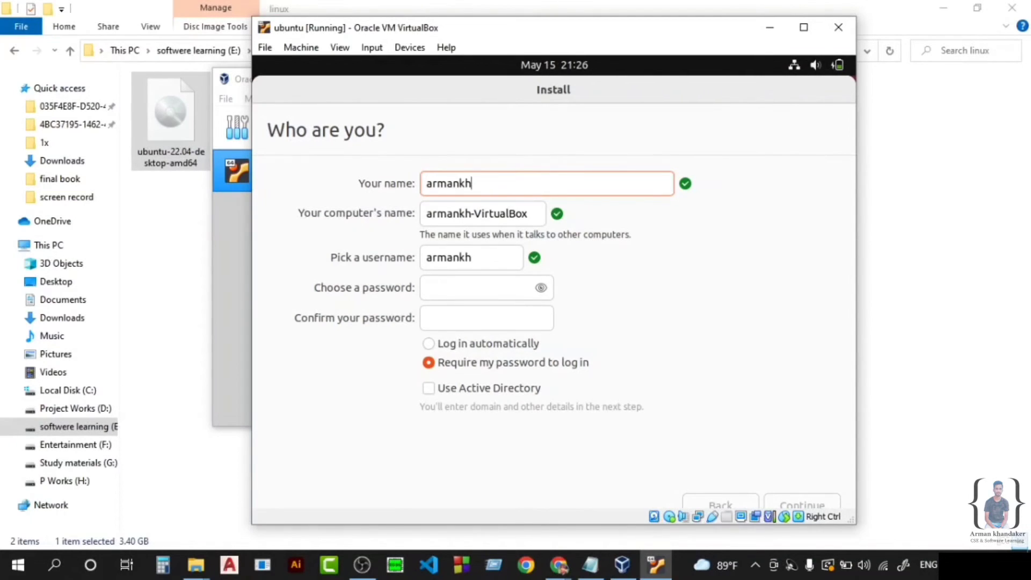
text(andaker)
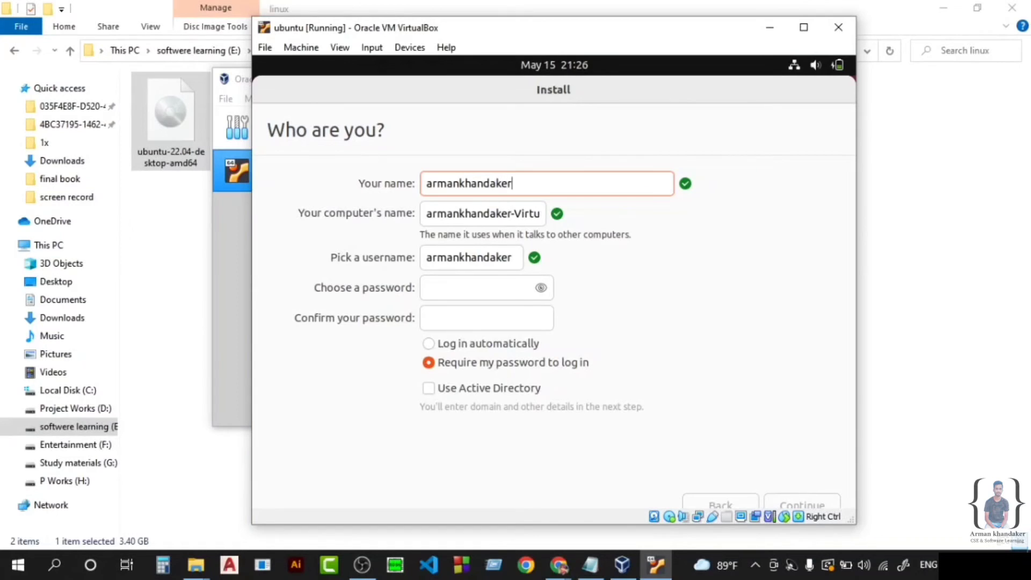
Step: Enter and confirm the account password, choose to log in automatically and continue the installation
click(461, 287)
text(●●●●●●●)
click(504, 311)
text(●●●●●●●)
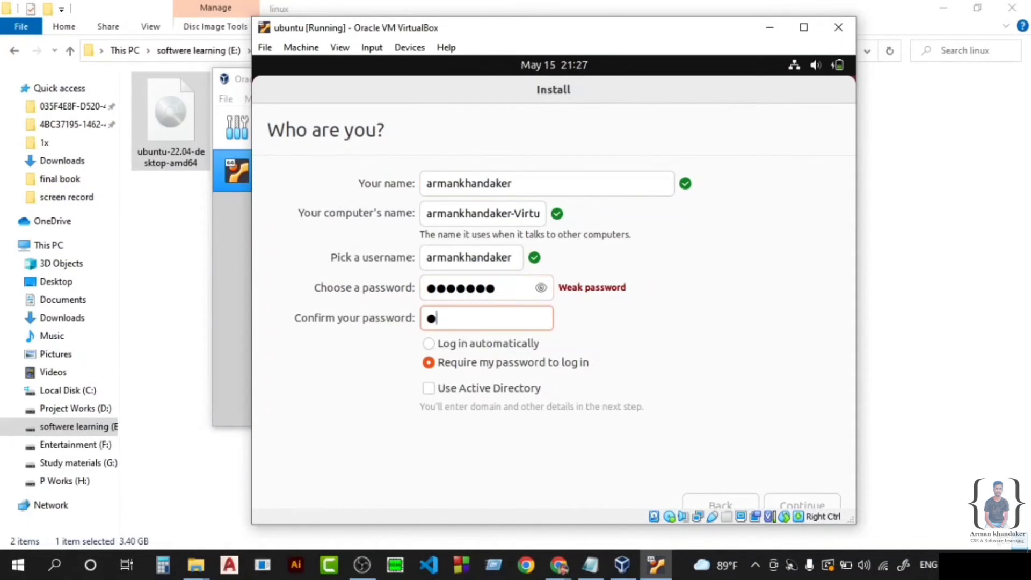
key(Tab)
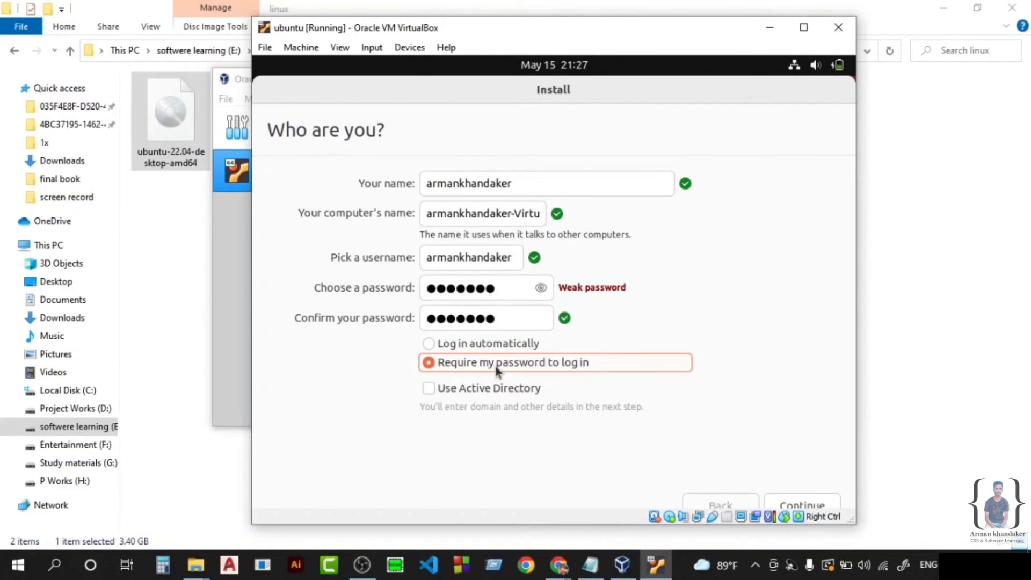
click(445, 345)
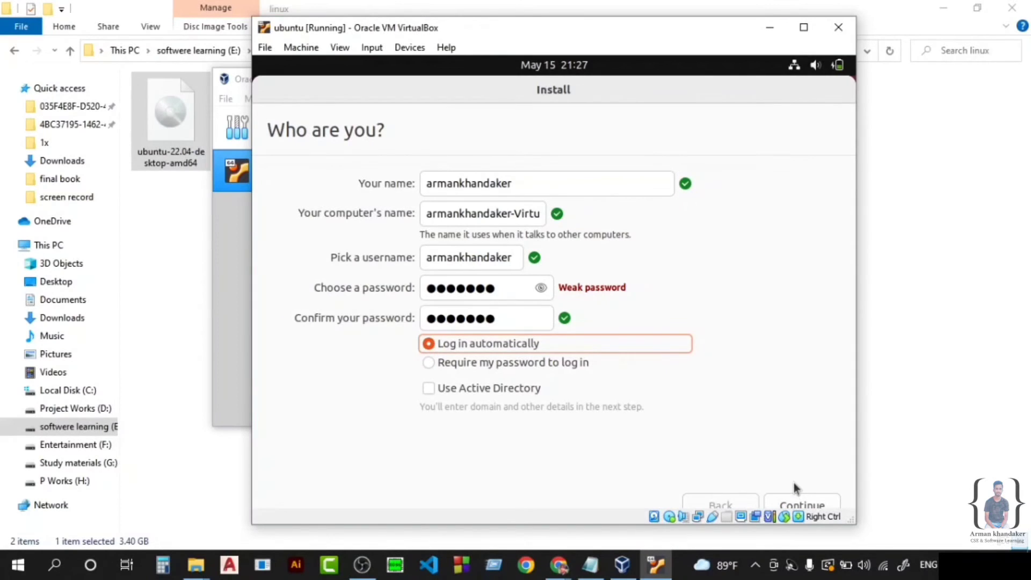
click(804, 501)
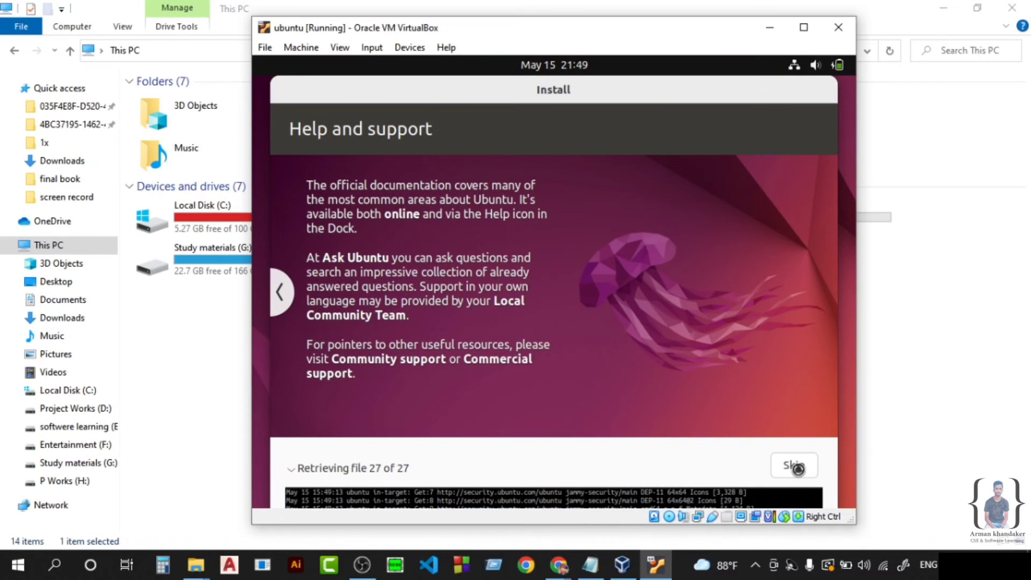
Step: Skip the remaining file retrieval and restart the virtual machine to finish the Ubuntu installation
click(798, 468)
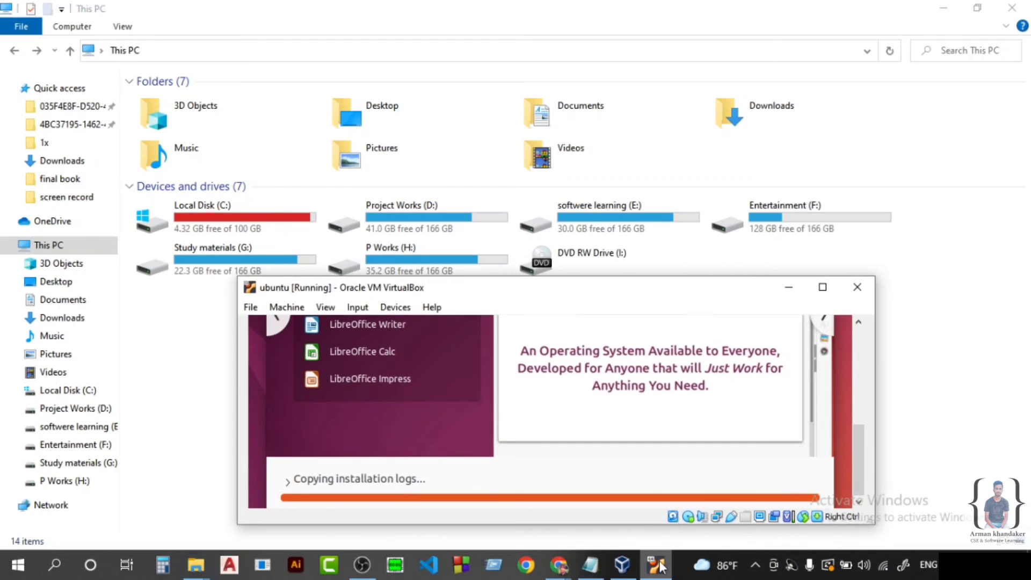
drag(733, 258, 733, 58)
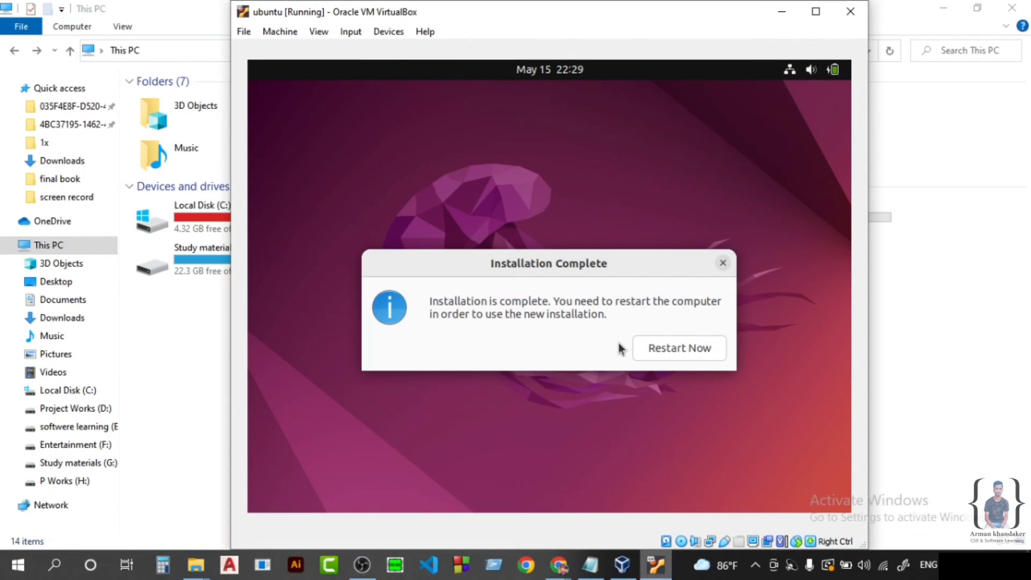
click(680, 348)
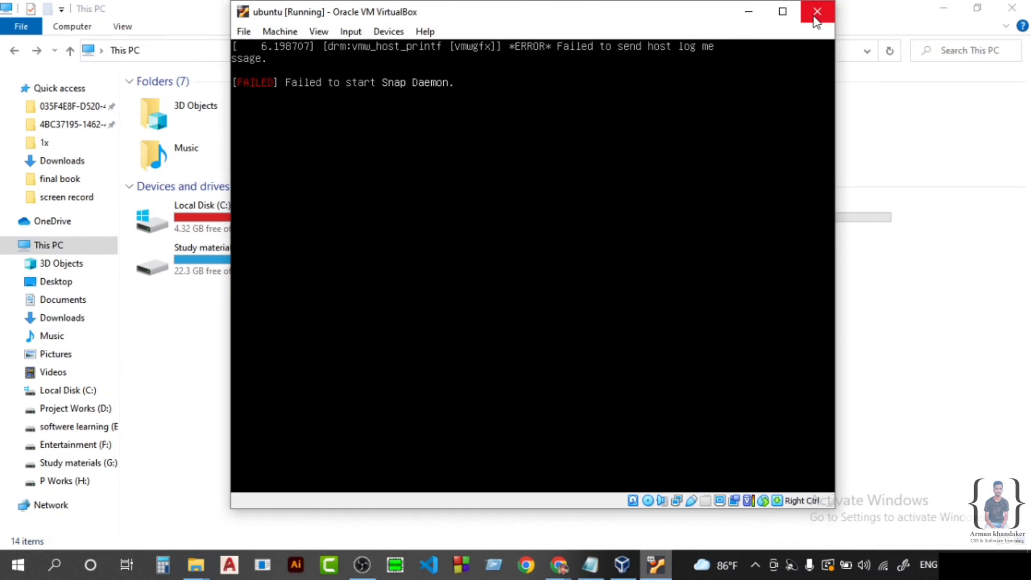
Step: Close the ubuntu virtual machine with its state saved and resume it from Oracle VM VirtualBox
click(816, 11)
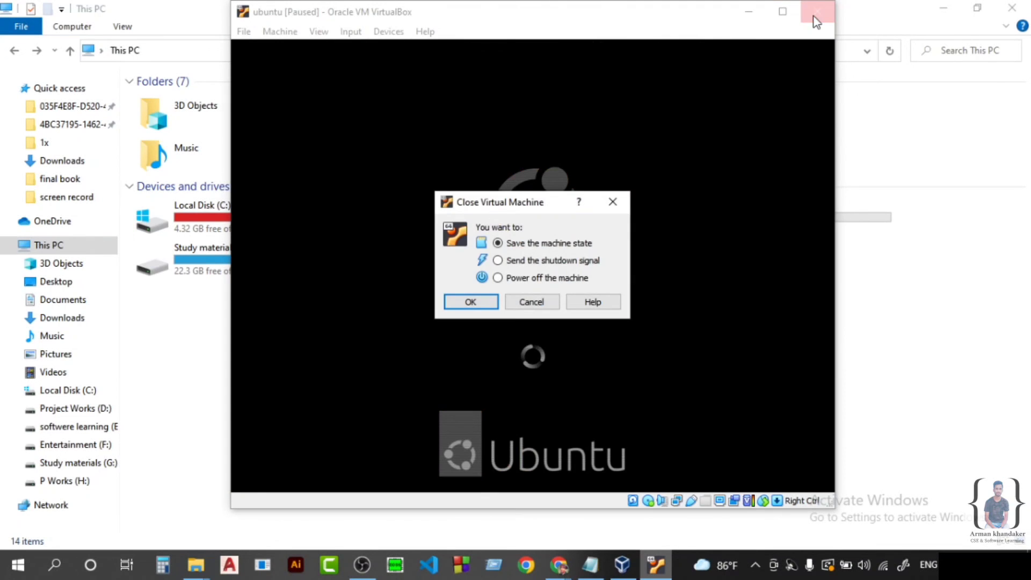
click(490, 301)
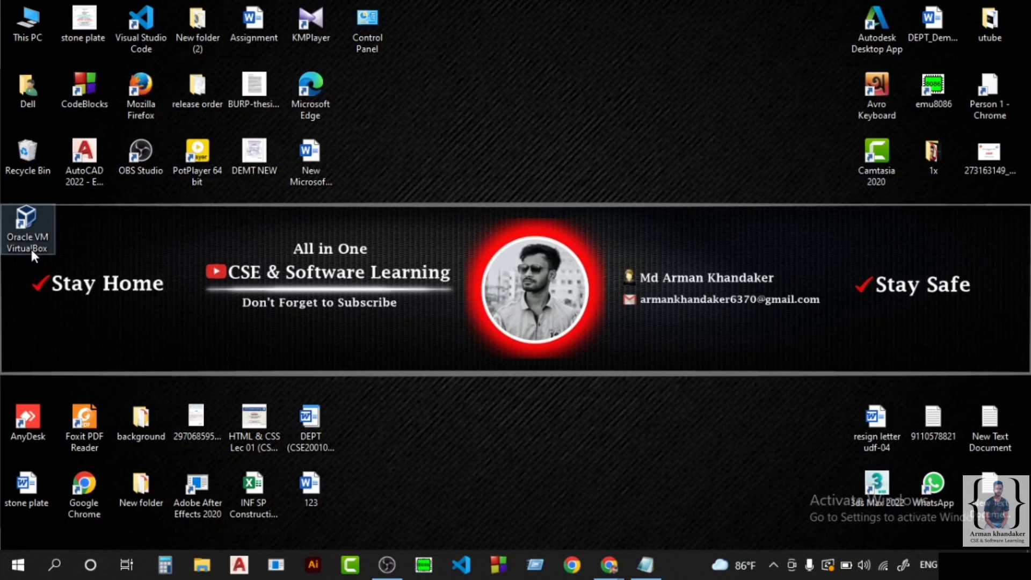
click(31, 247)
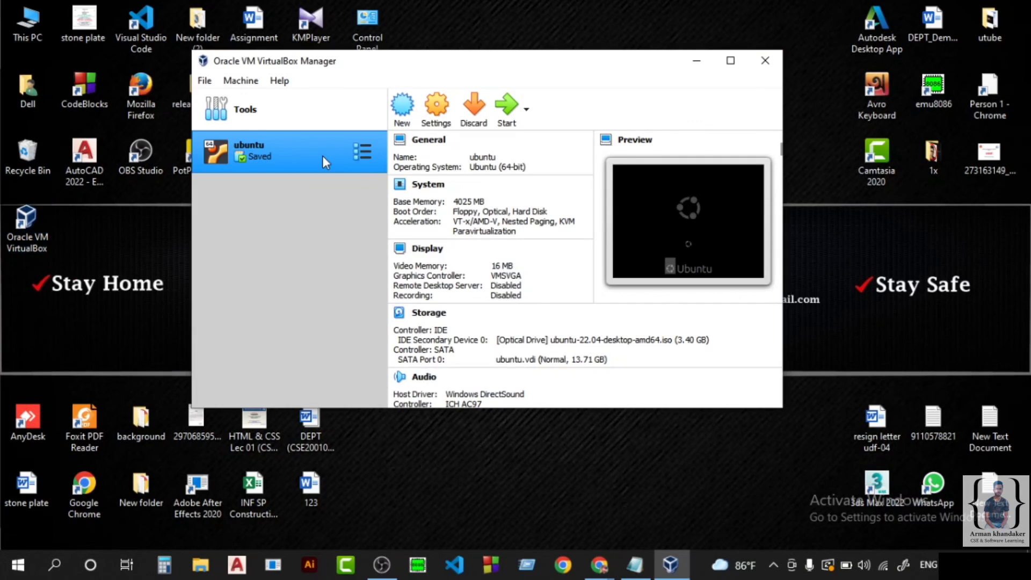
click(504, 105)
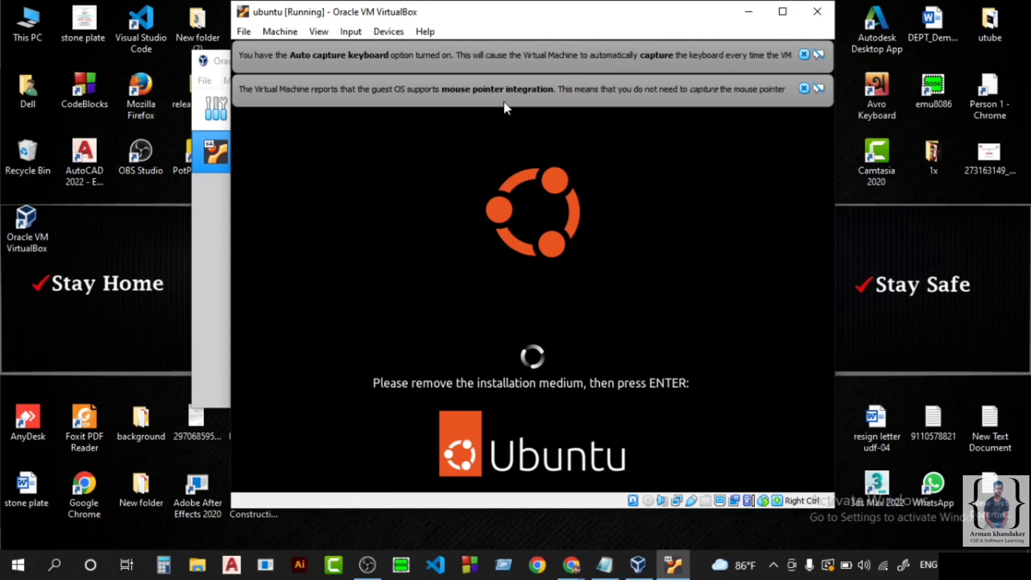
Step: Continue the boot past the installation medium prompt and enlarge the virtual machine window in front of an open File Explorer window
key(Return)
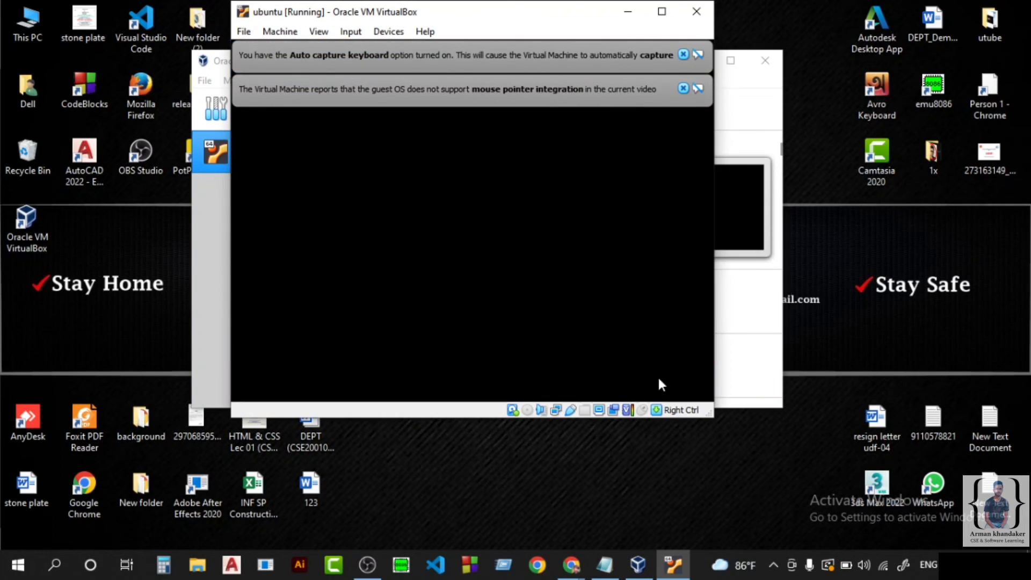
drag(712, 421, 853, 494)
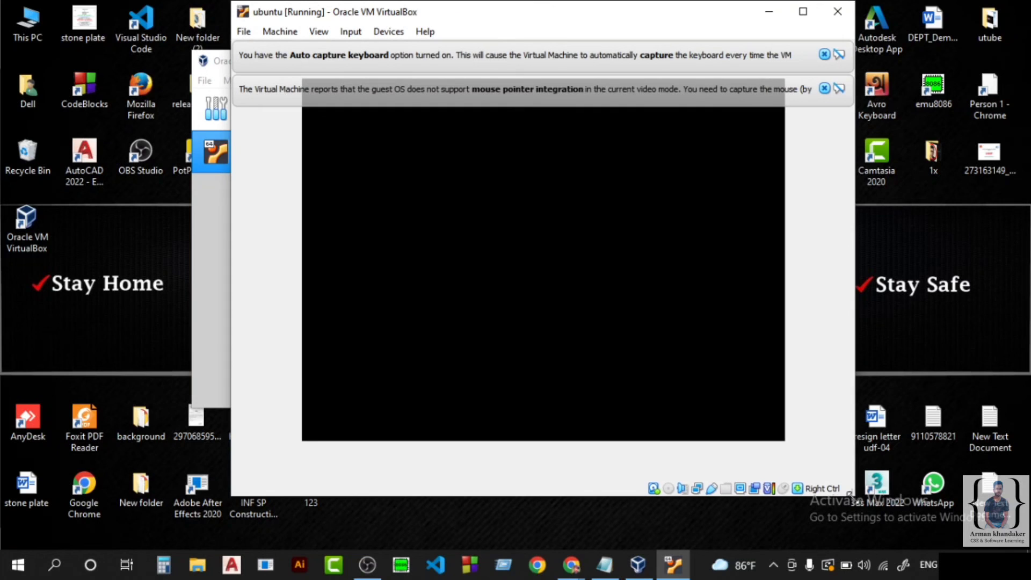
click(198, 565)
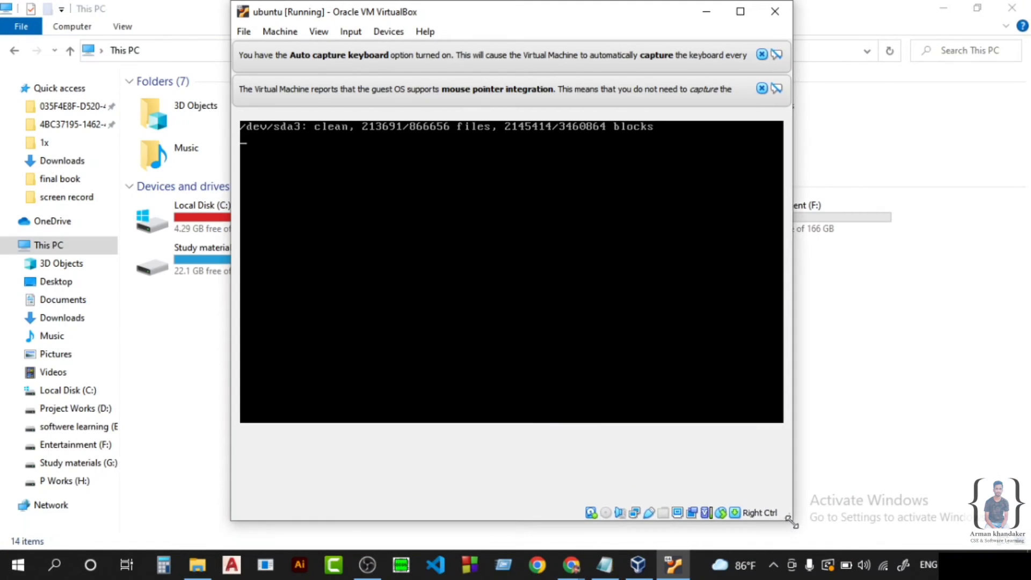